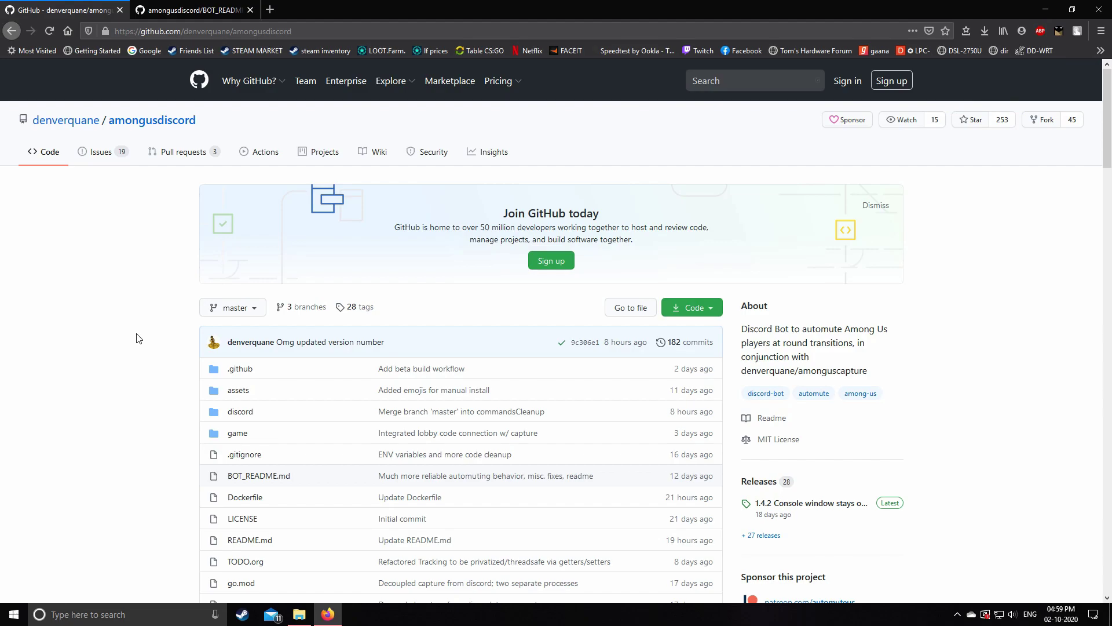
Open the README's HERE bot setup link in a new tab, glance at it, and return
scroll(163, 287, down, 8)
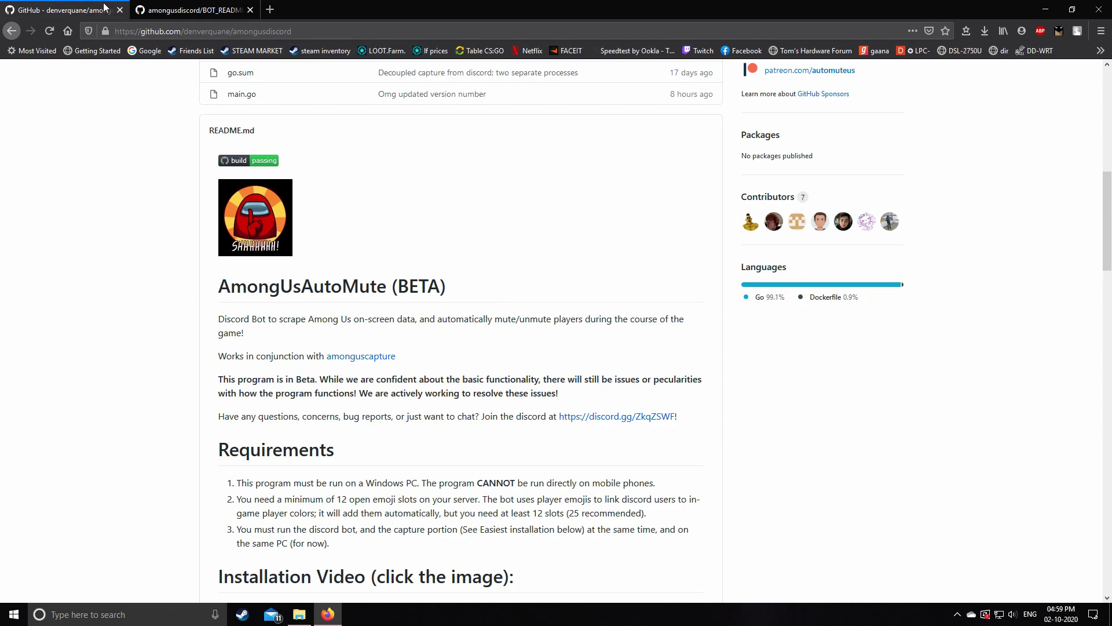
click(116, 31)
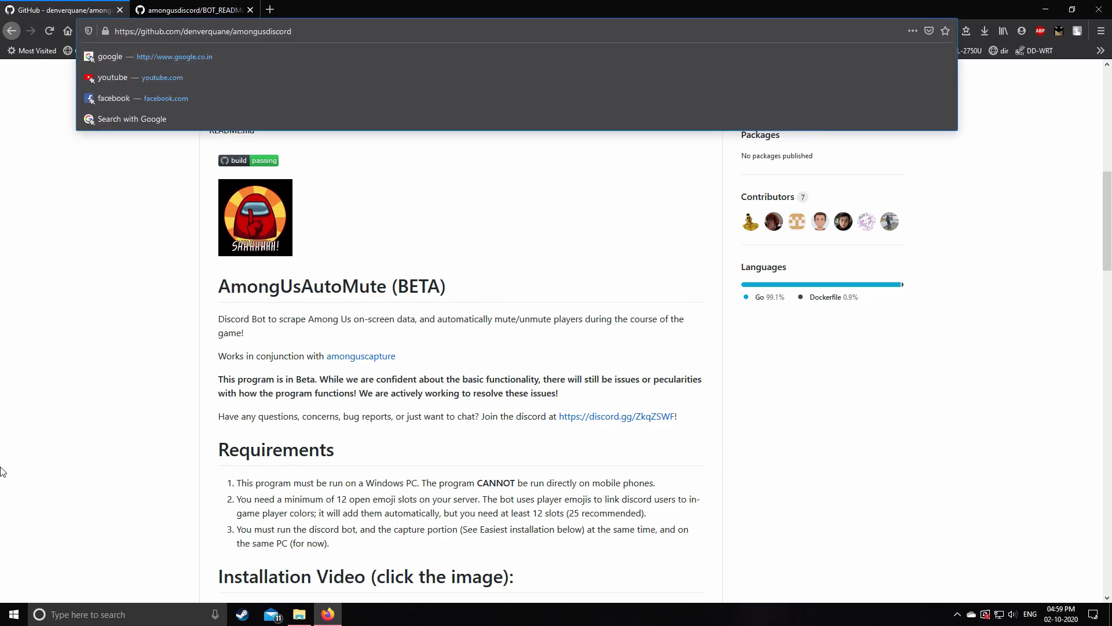
click(3, 471)
scroll(125, 439, down, 12)
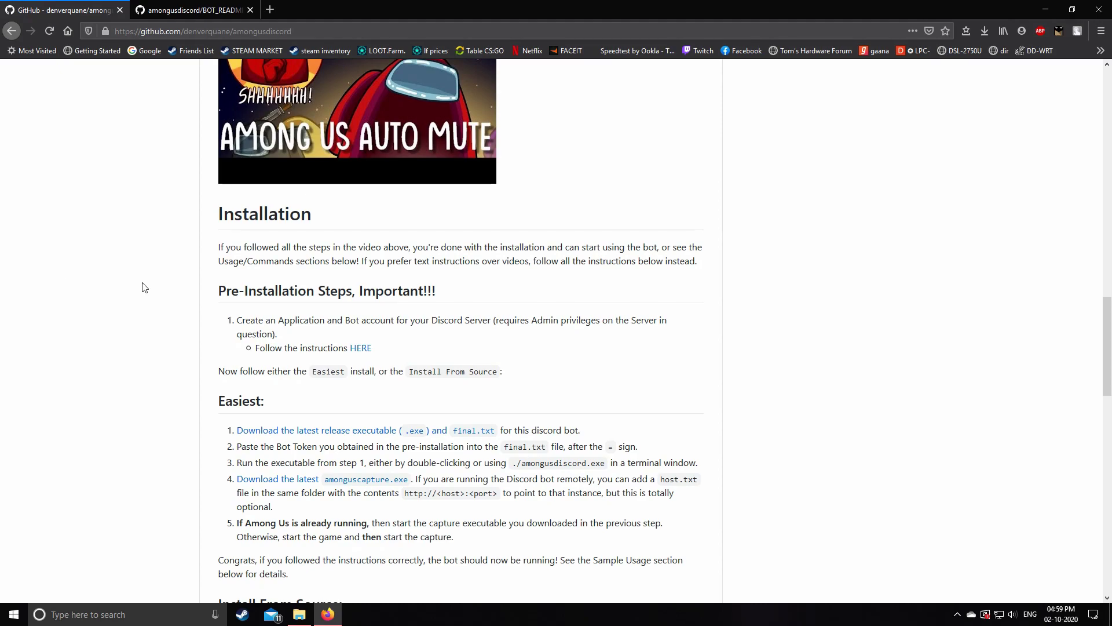
middle_click(364, 351)
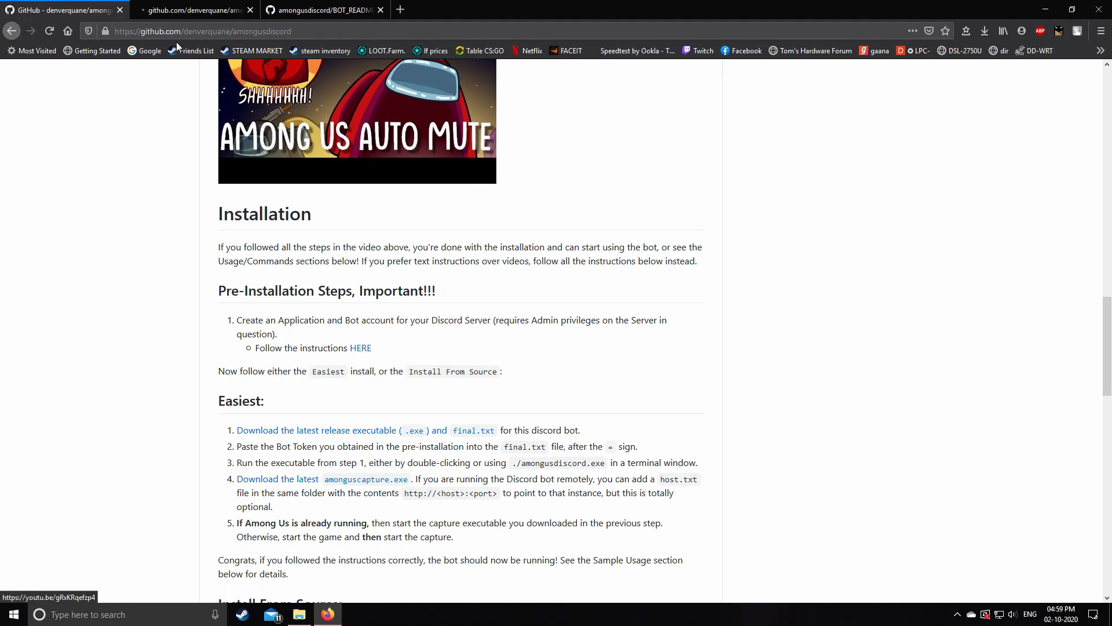
click(185, 5)
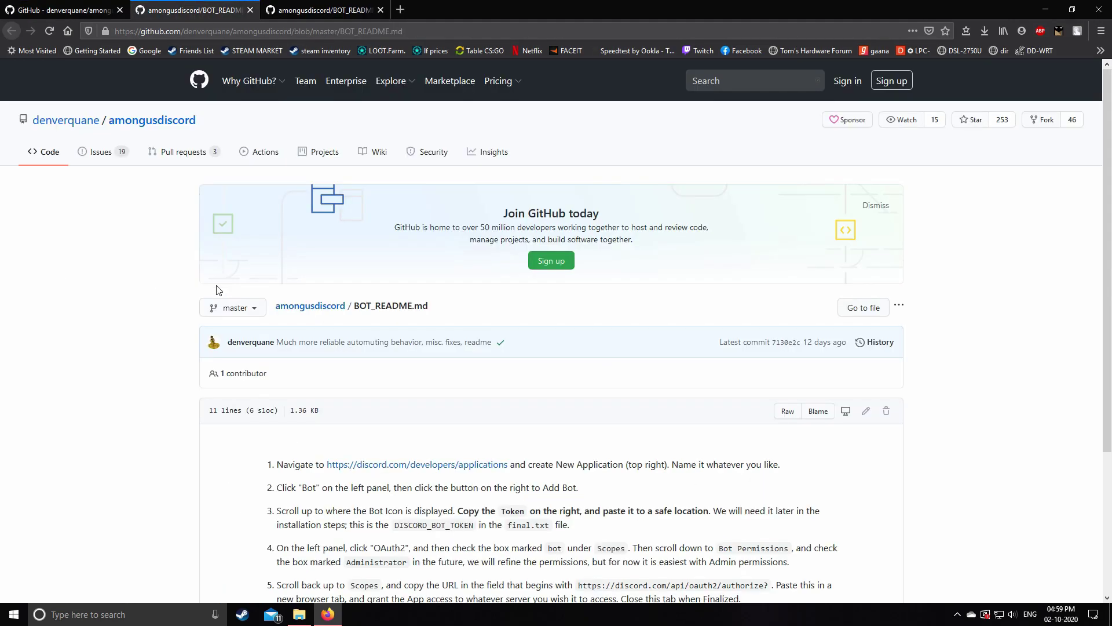
scroll(338, 501, down, 3)
click(64, 10)
Open the two release download links from the Installation section in background tabs
scroll(211, 478, down, 3)
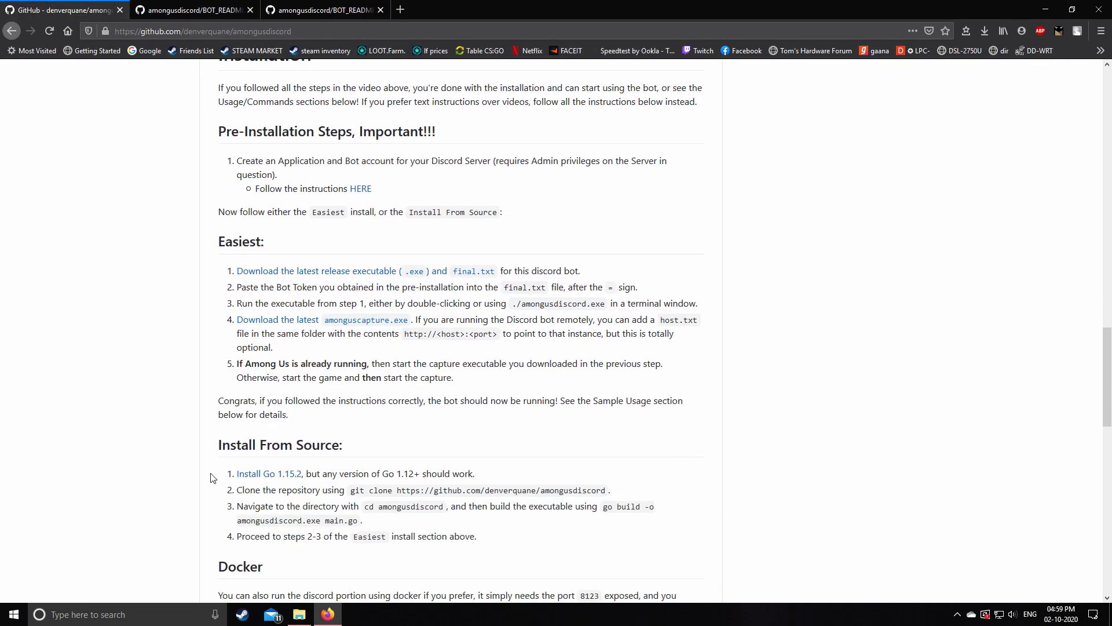
scroll(194, 422, up, 1)
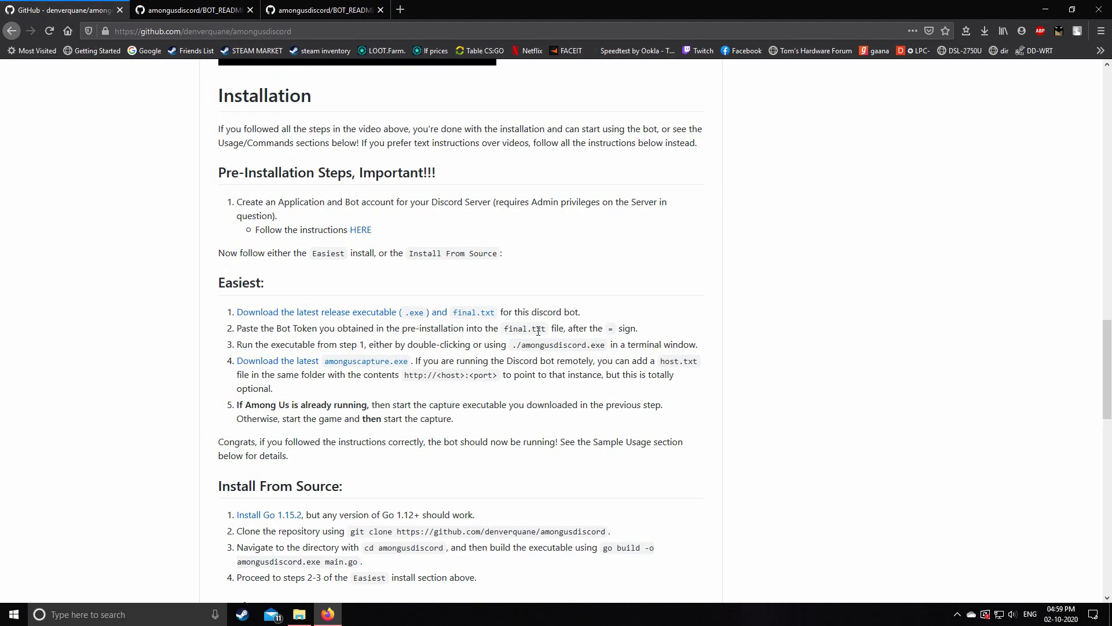
middle_click(279, 317)
middle_click(293, 361)
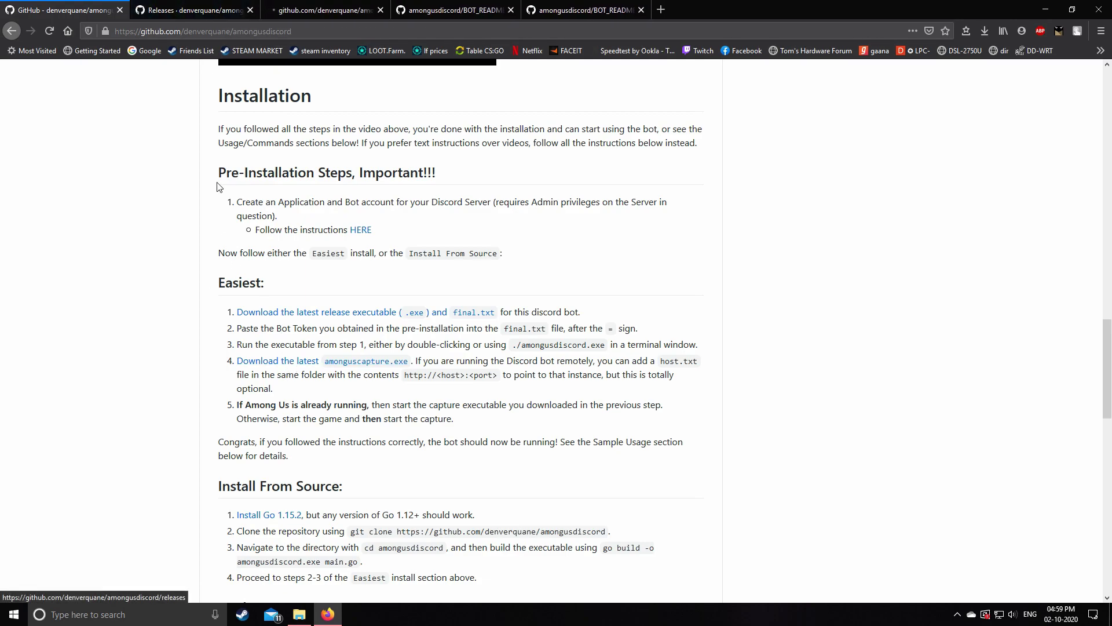
View the amongusdiscord 2.0.5 release and start downloading amongusdiscord.exe
click(184, 5)
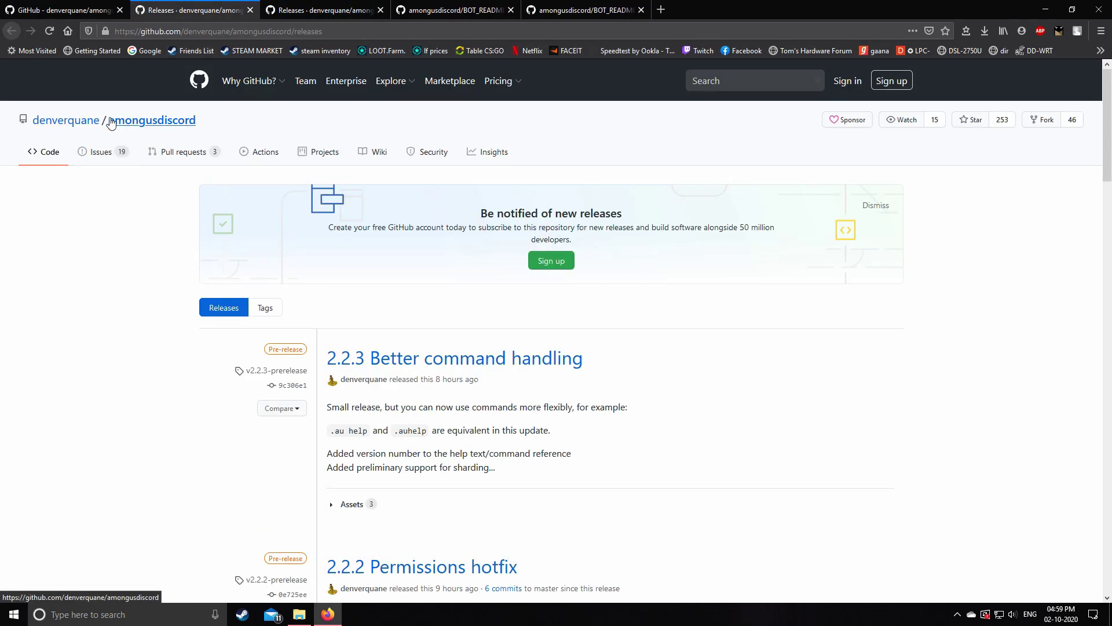
scroll(346, 336, down, 4)
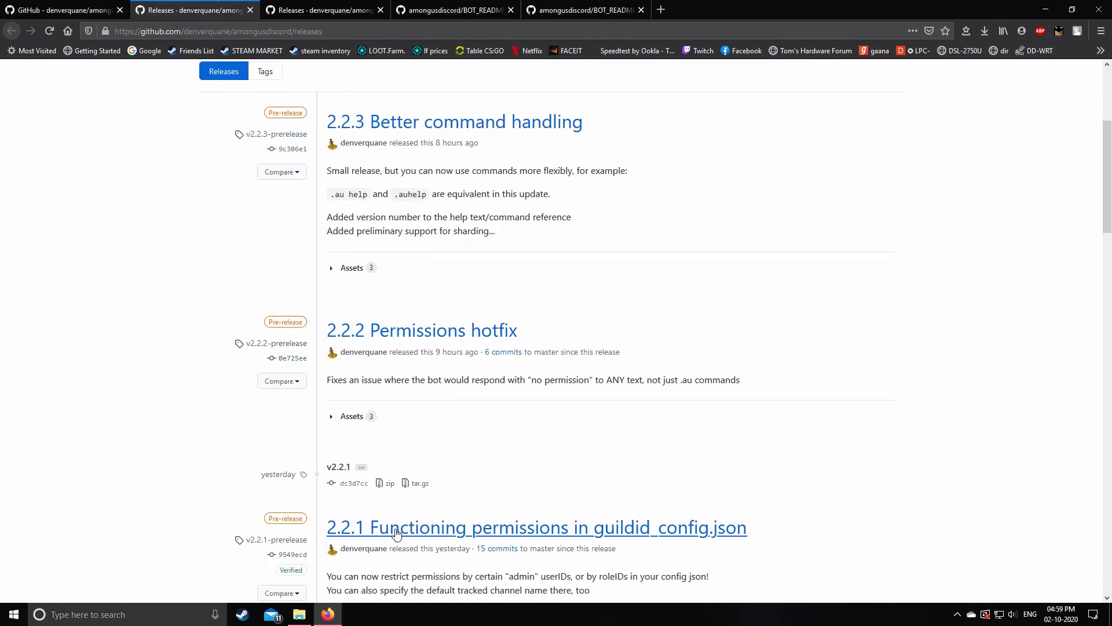
scroll(273, 168, down, 9)
scroll(279, 210, down, 10)
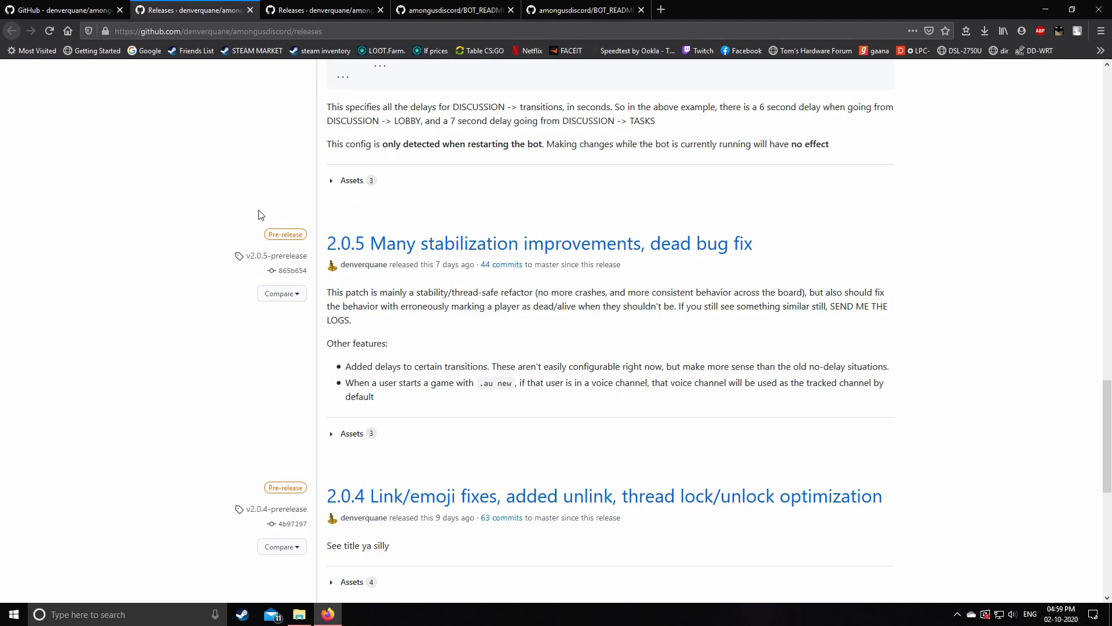
click(359, 249)
scroll(348, 441, down, 1)
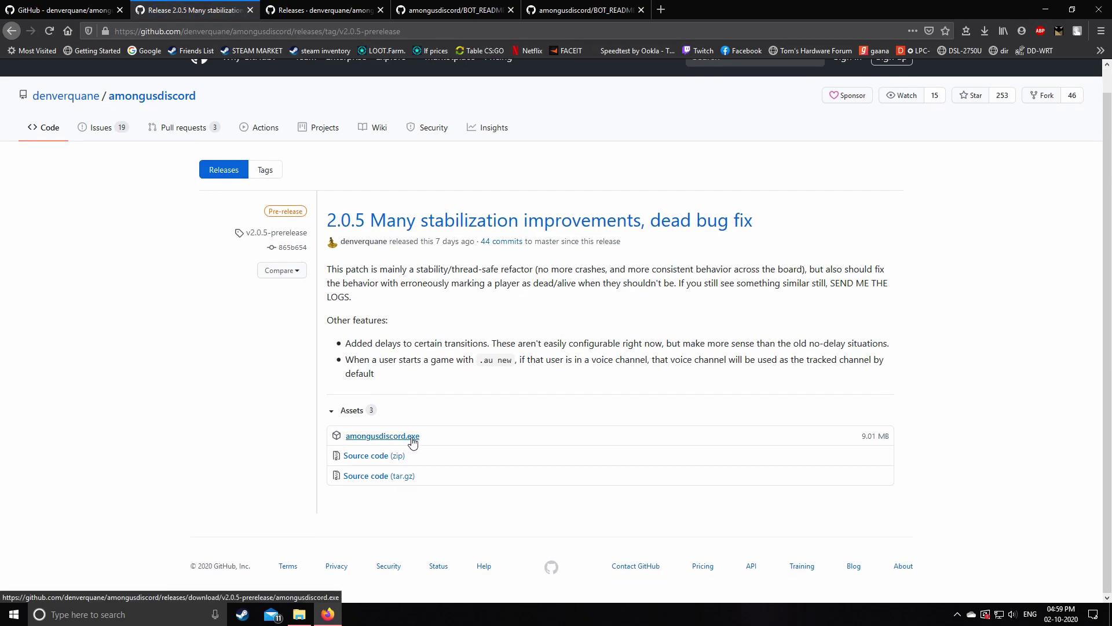
click(852, 377)
Open amonguscapture release 2.0.4 and bring up, then cancel, the AmongUsCapture.exe download prompt
key(ctrl+Tab)
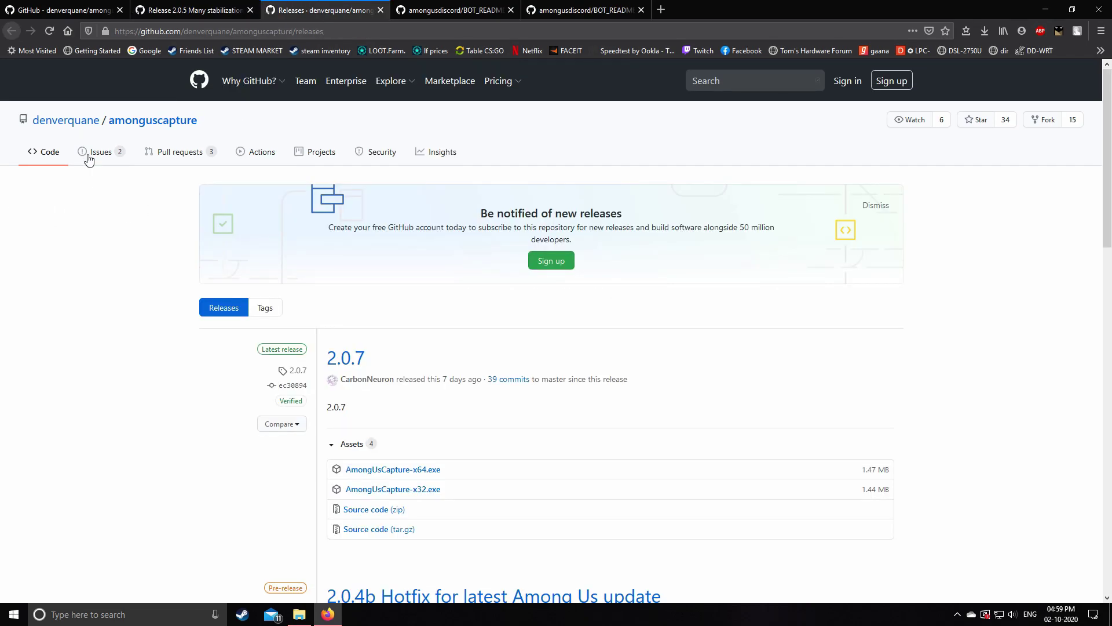
click(64, 10)
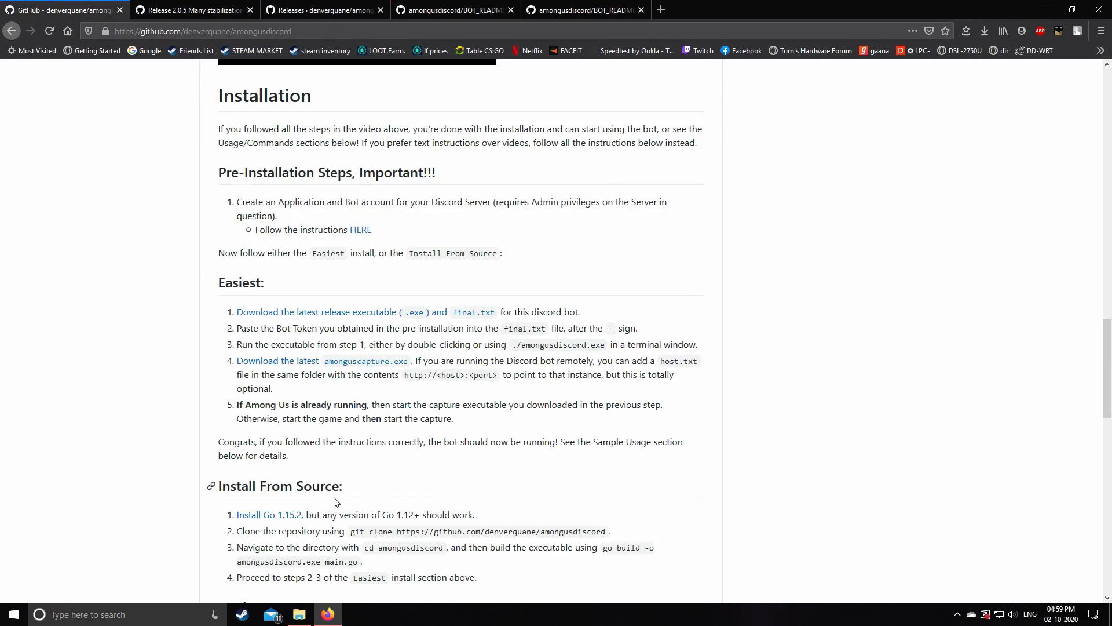
key(ctrl+Tab)
scroll(365, 348, down, 7)
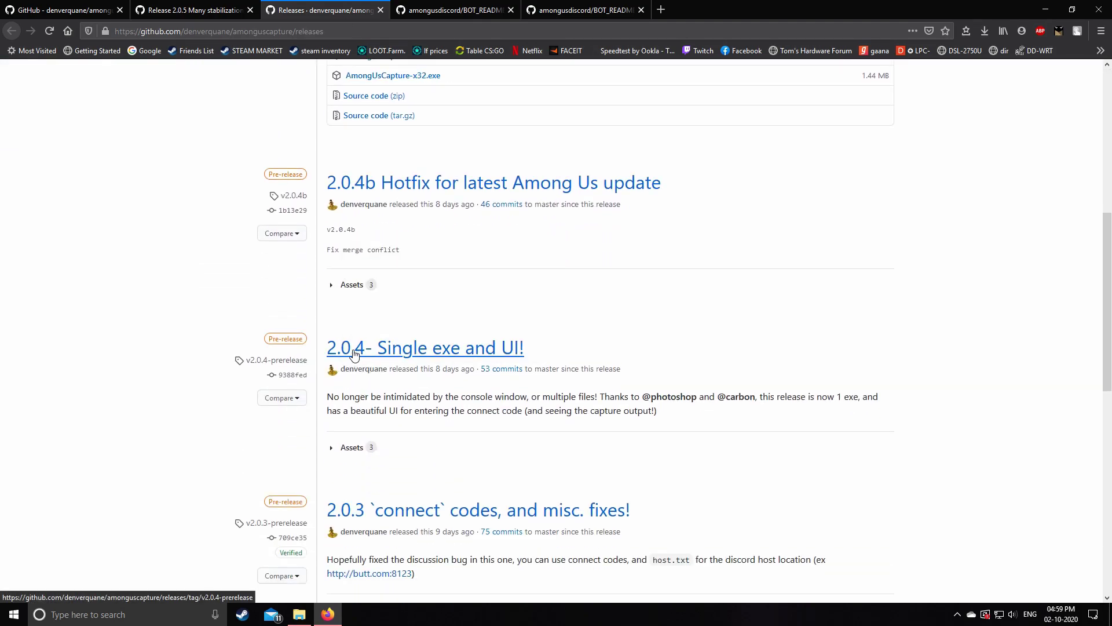
scroll(357, 356, up, 3)
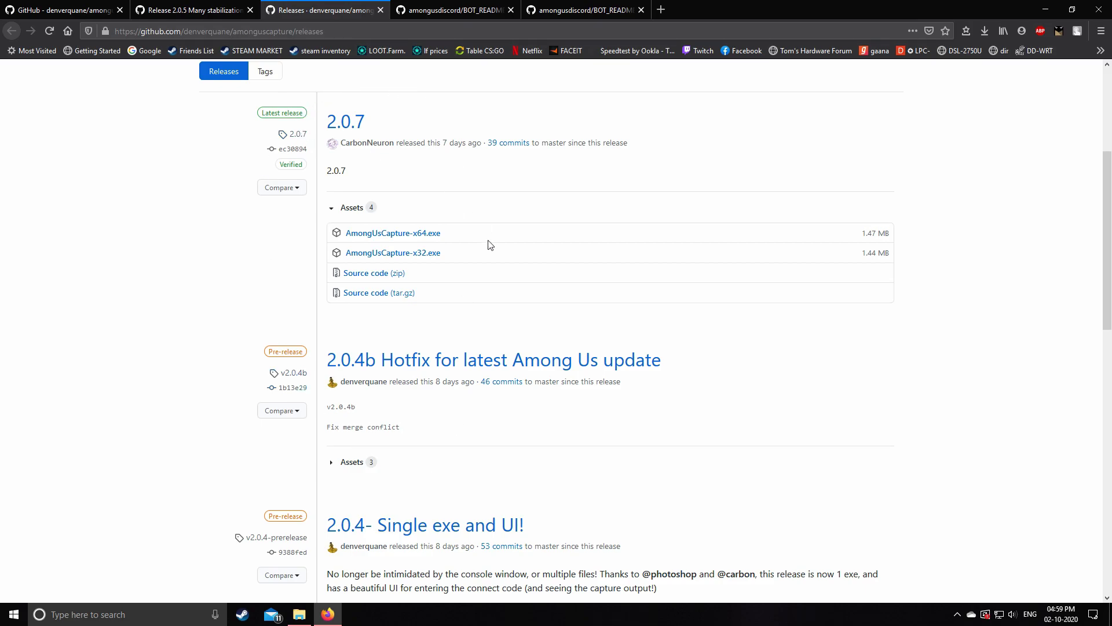
click(384, 530)
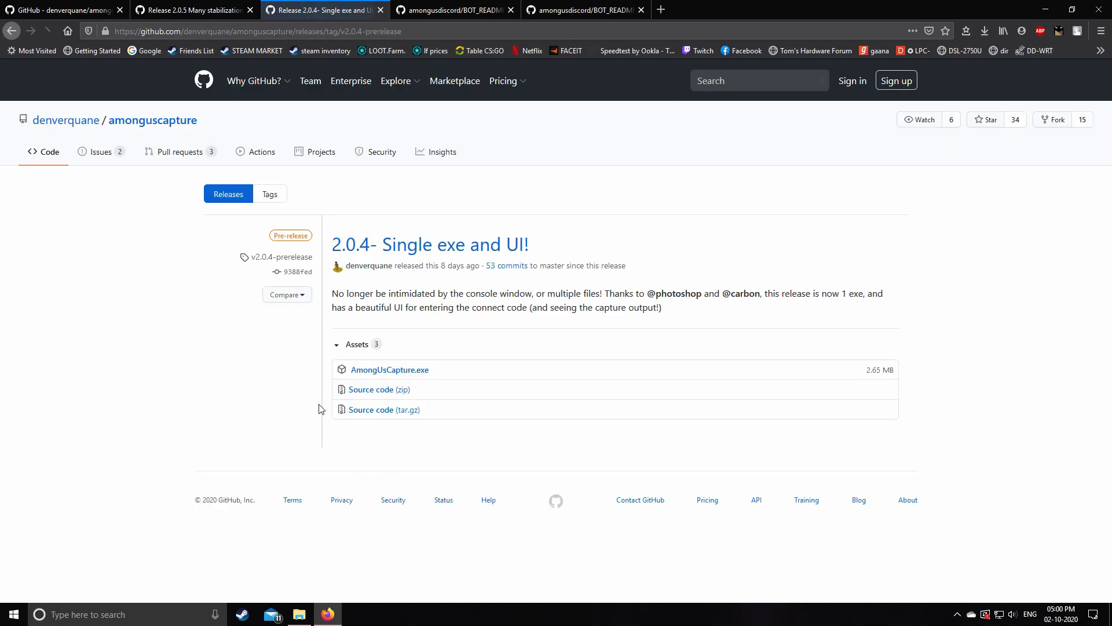
click(420, 372)
click(838, 374)
Open the desktop amongusdiscord folder, then return to the BOT_README tab in Firefox
click(1111, 614)
double_click(331, 139)
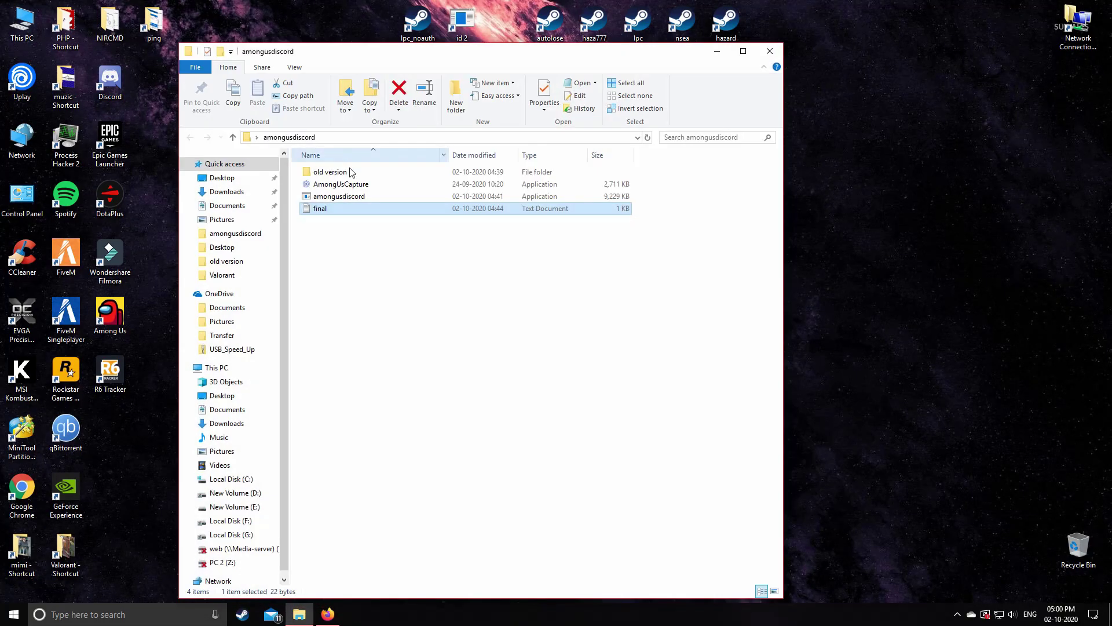
key(alt+Tab)
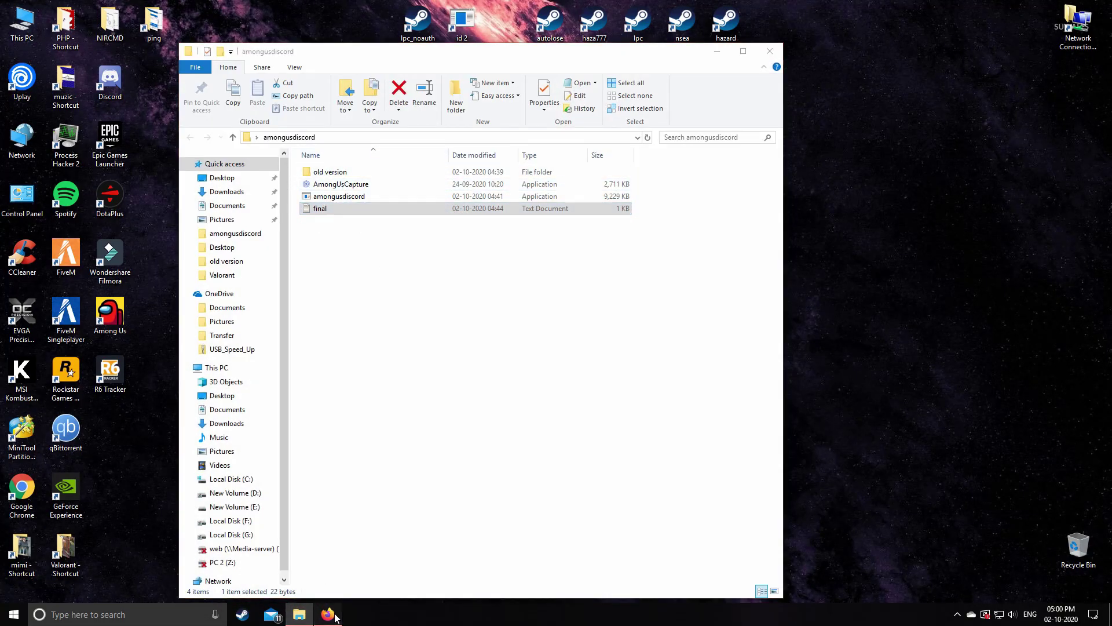
click(585, 10)
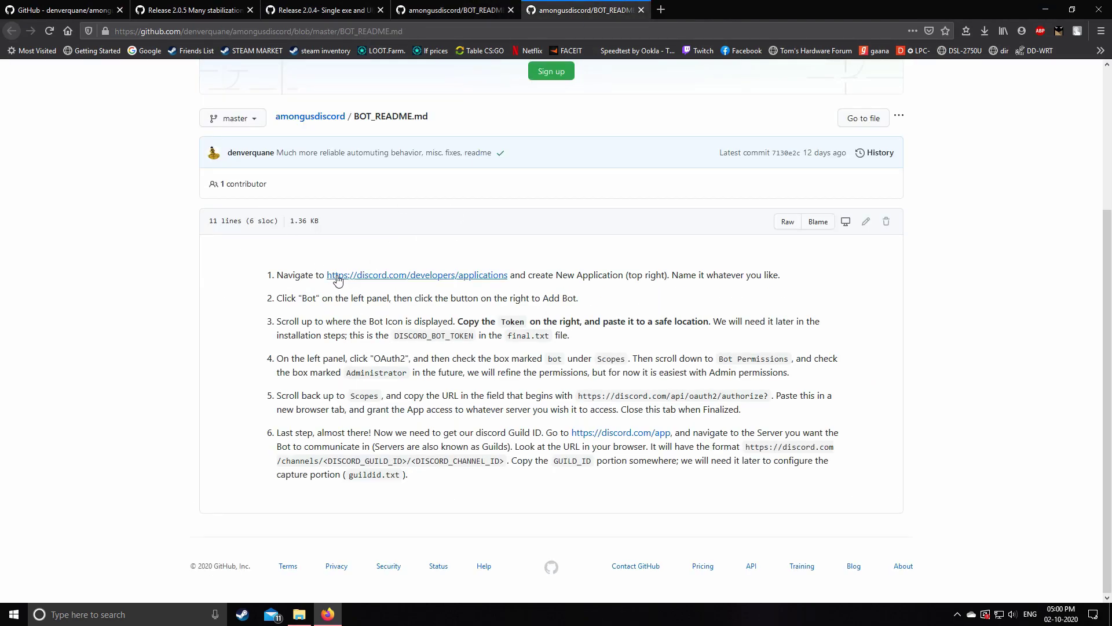
Create a new Developer Portal application named amoungustest
click(418, 280)
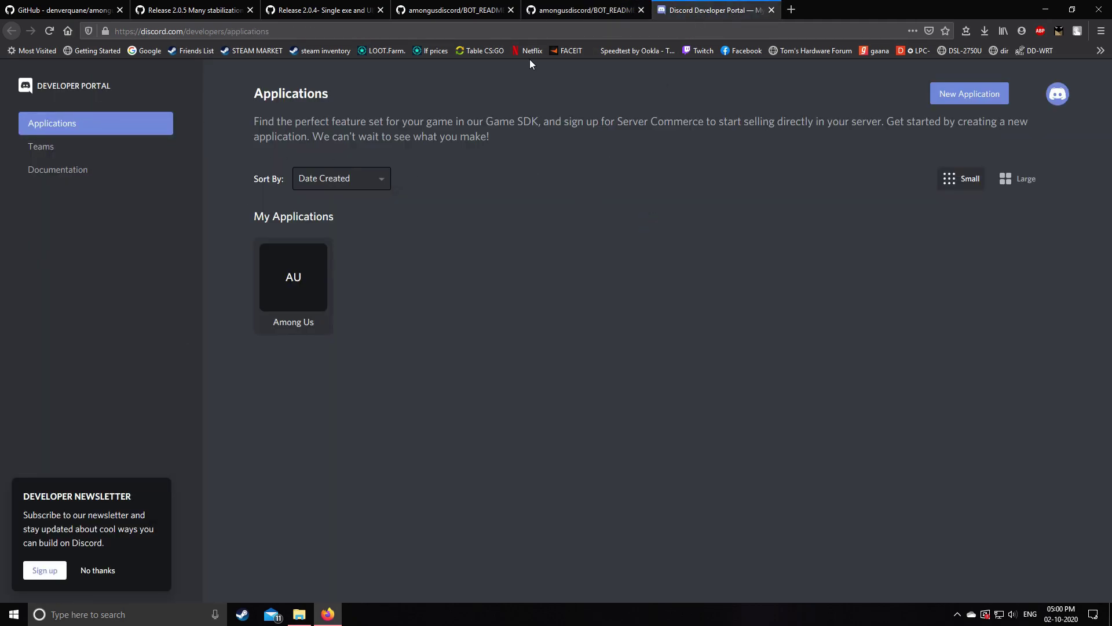
click(955, 98)
click(507, 338)
text(amoungustest)
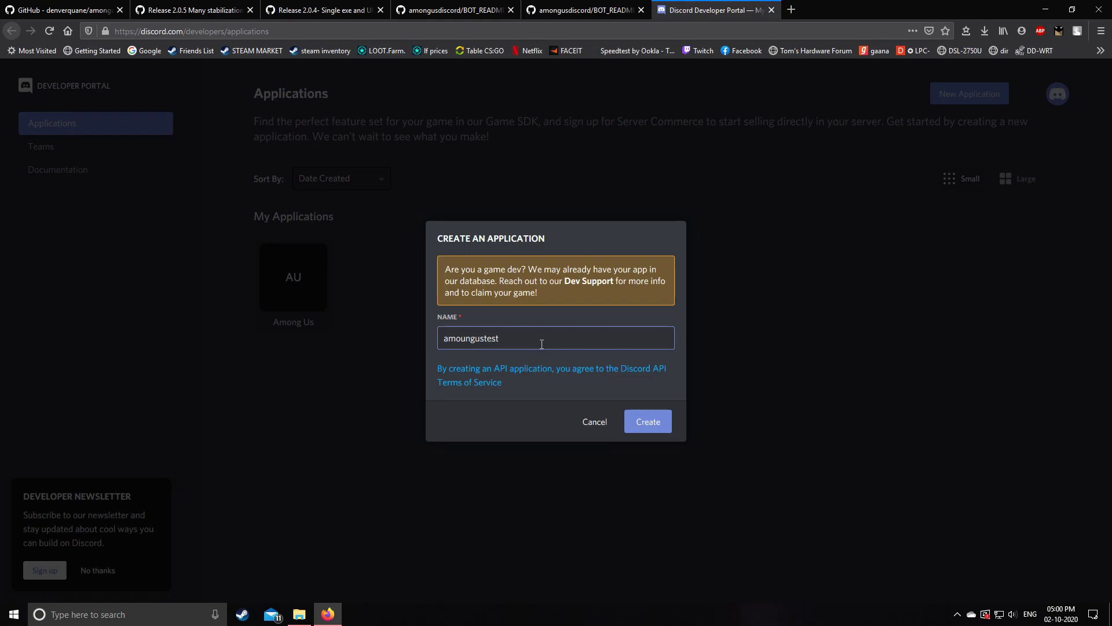
click(649, 421)
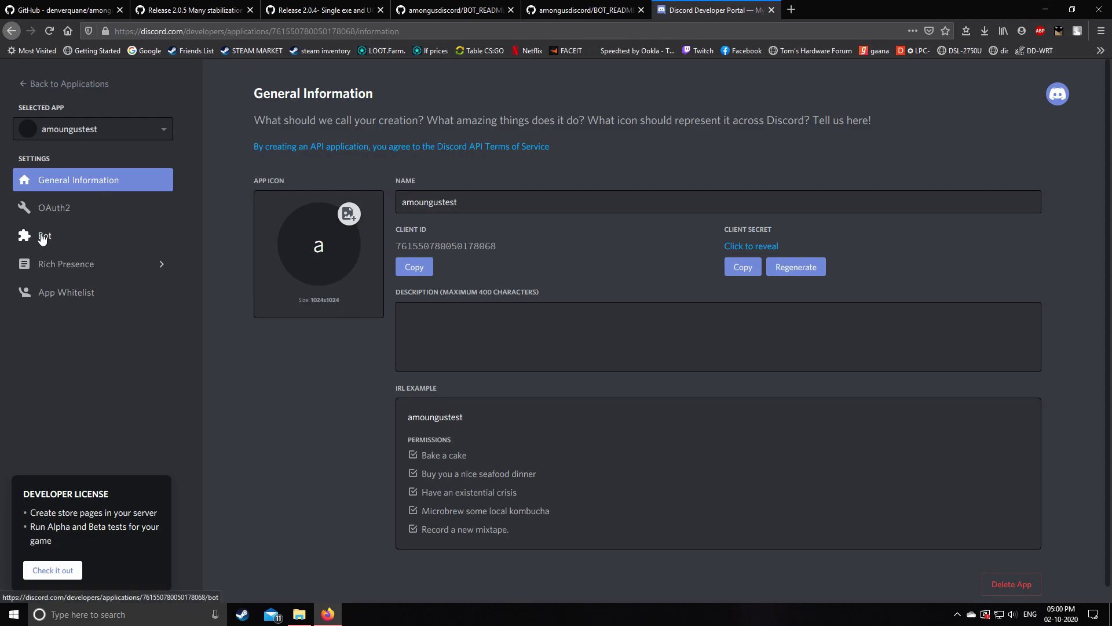
Add a bot user to amoungustest and copy its token
click(39, 240)
click(1009, 207)
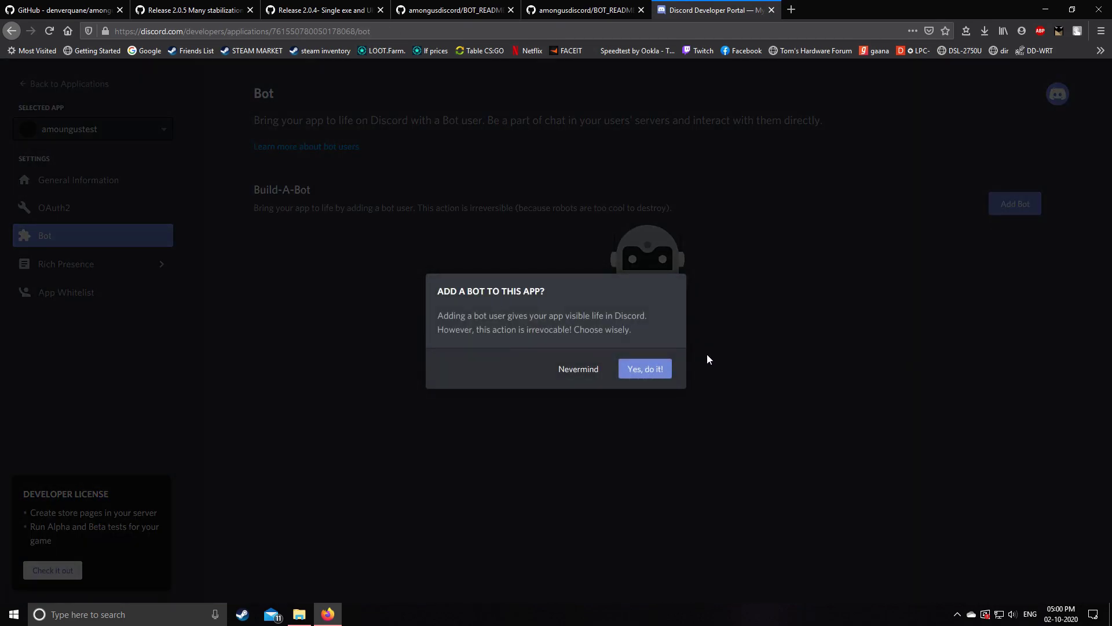
click(651, 367)
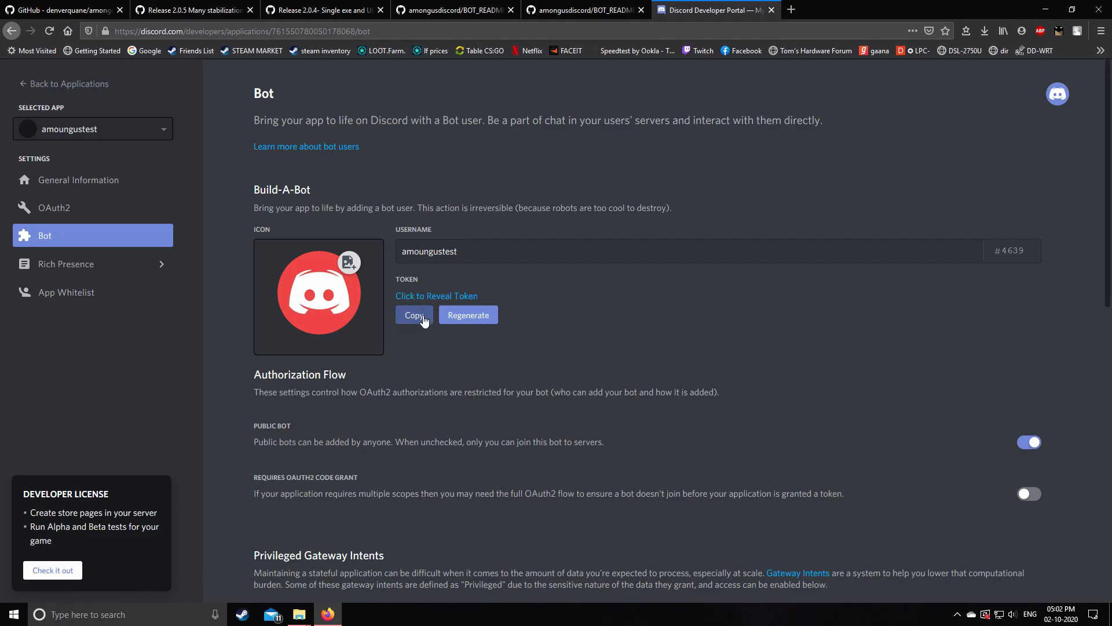
click(414, 314)
Paste the bot token into a new Notepad note and return to the Bot page
click(127, 614)
text(not)
key(Return)
key(ctrl+v)
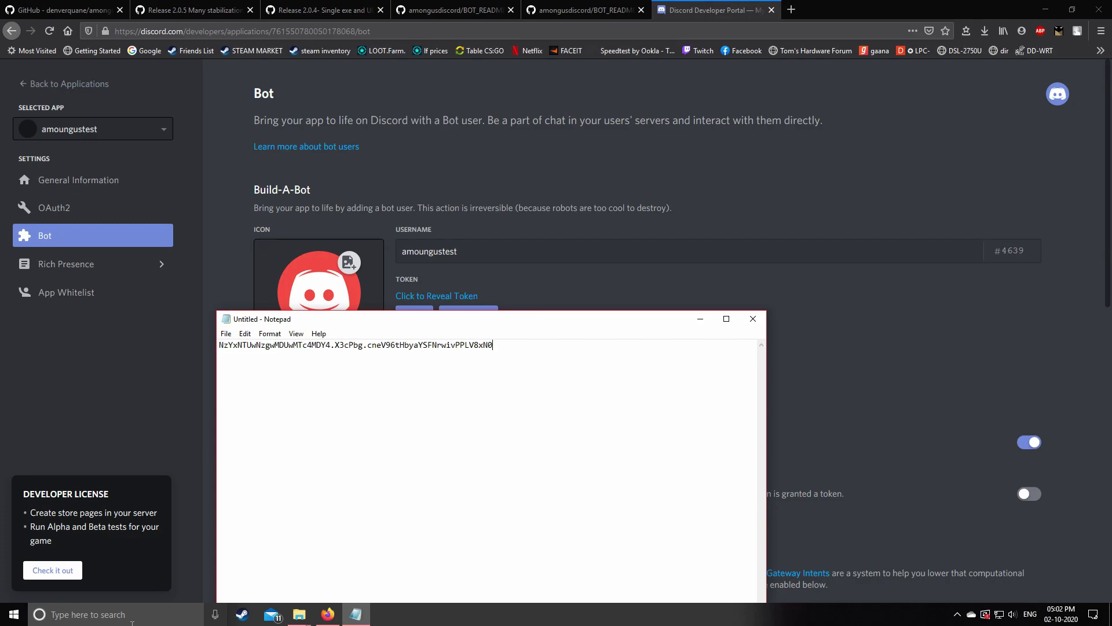
drag(283, 321, 510, 248)
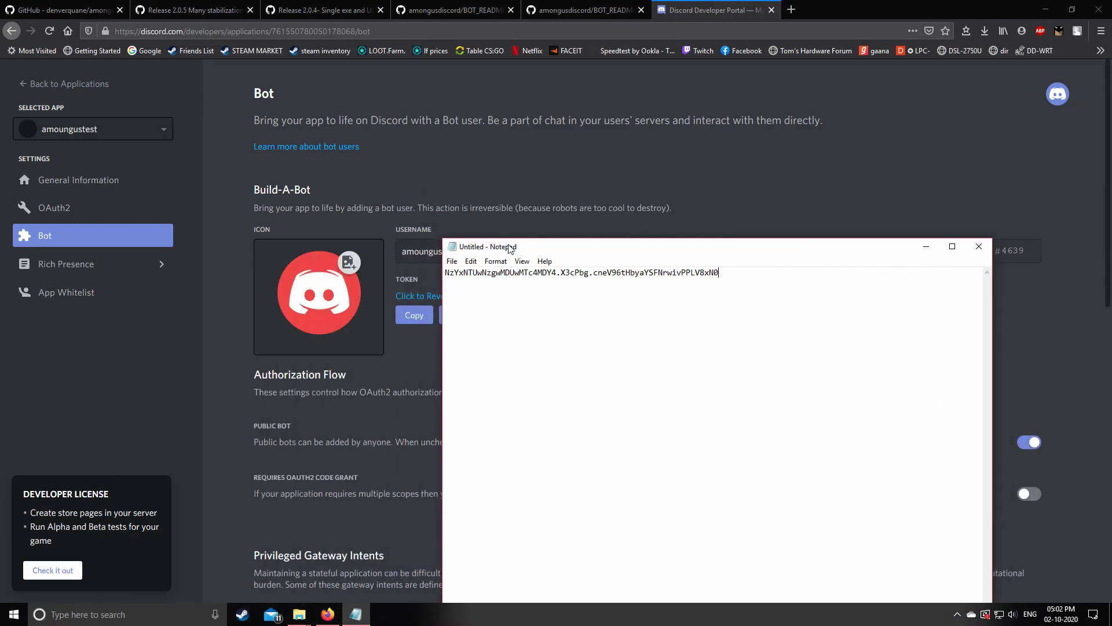
click(172, 344)
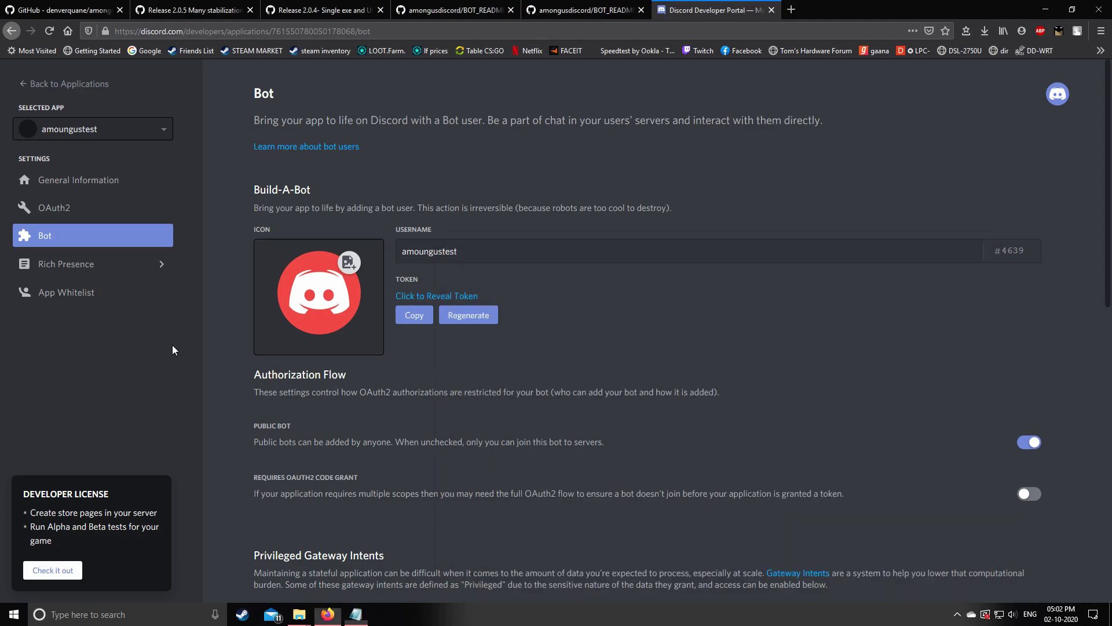
Generate an OAuth2 invite URL with bot scope and Administrator permission, and copy it
click(28, 212)
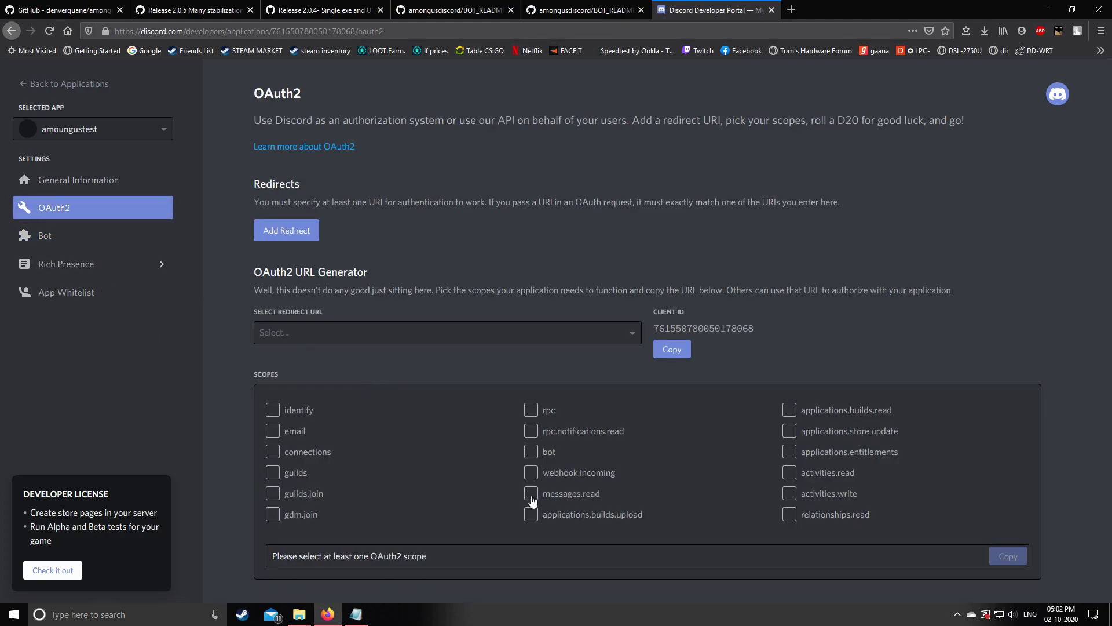
click(532, 452)
scroll(391, 408, down, 5)
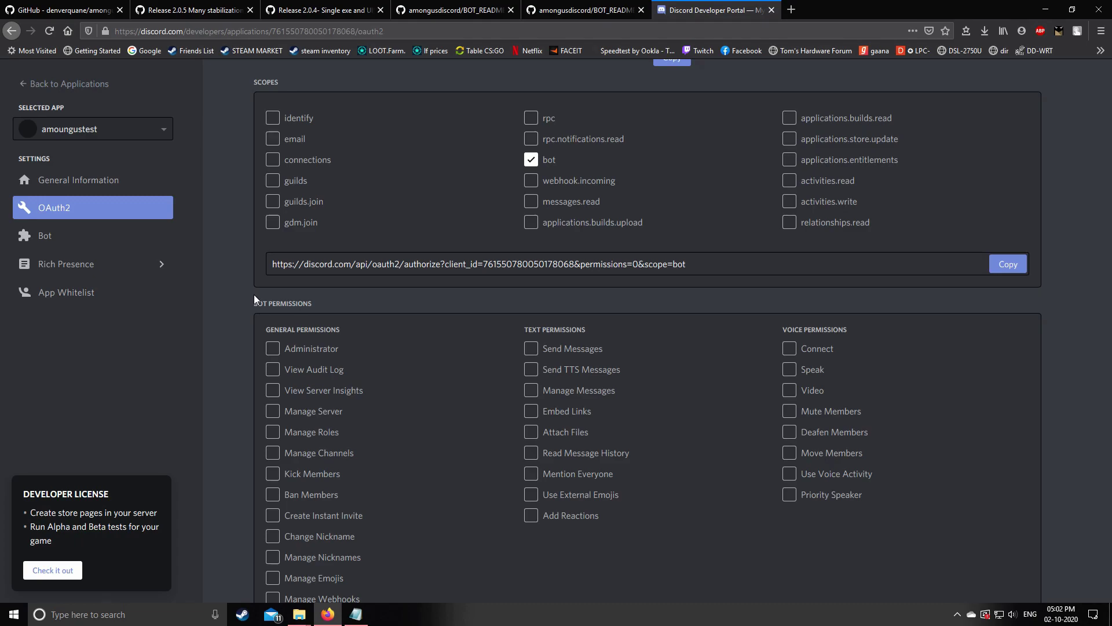
click(272, 349)
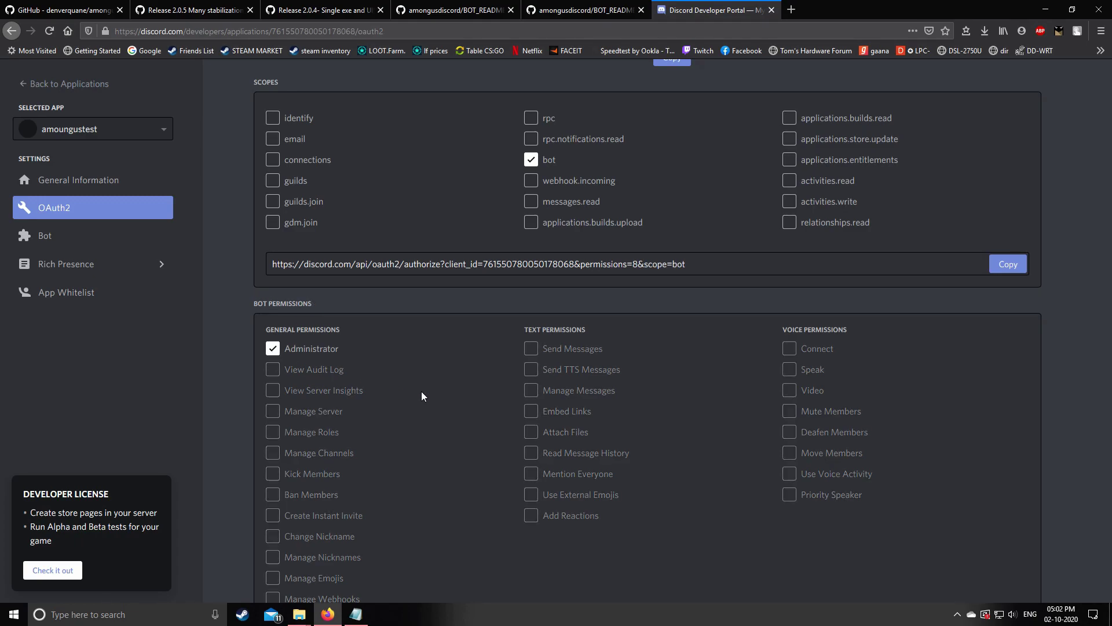
scroll(446, 400, up, 5)
click(1008, 556)
Authorize the bot into the KillerMongers server via the invite URL, passing the captcha
click(791, 9)
key(ctrl+v)
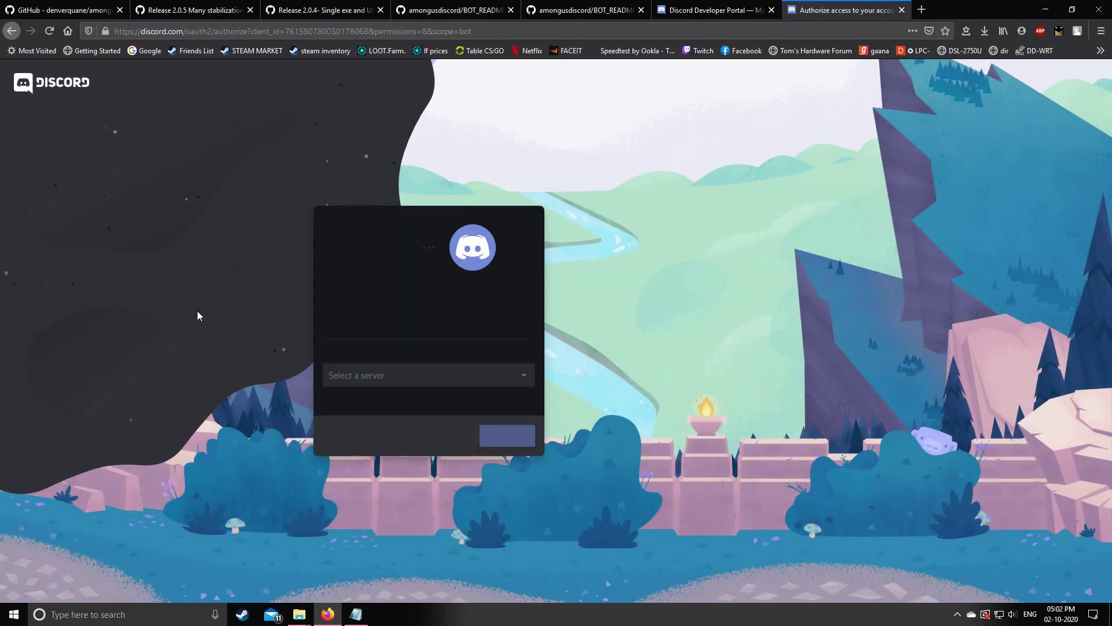
click(373, 377)
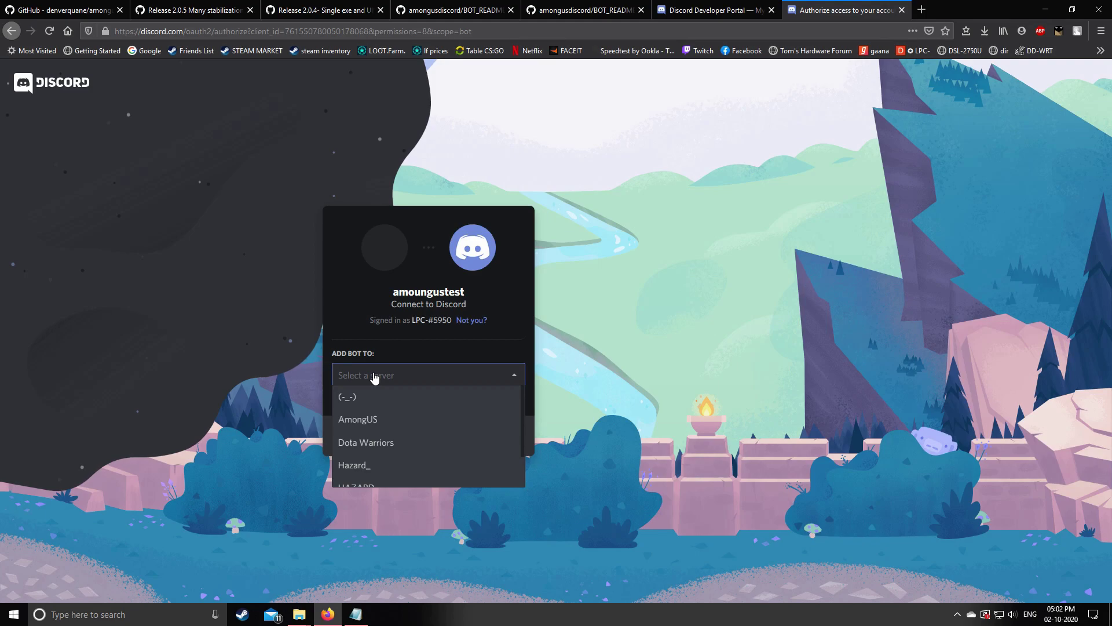
scroll(393, 440, down, 2)
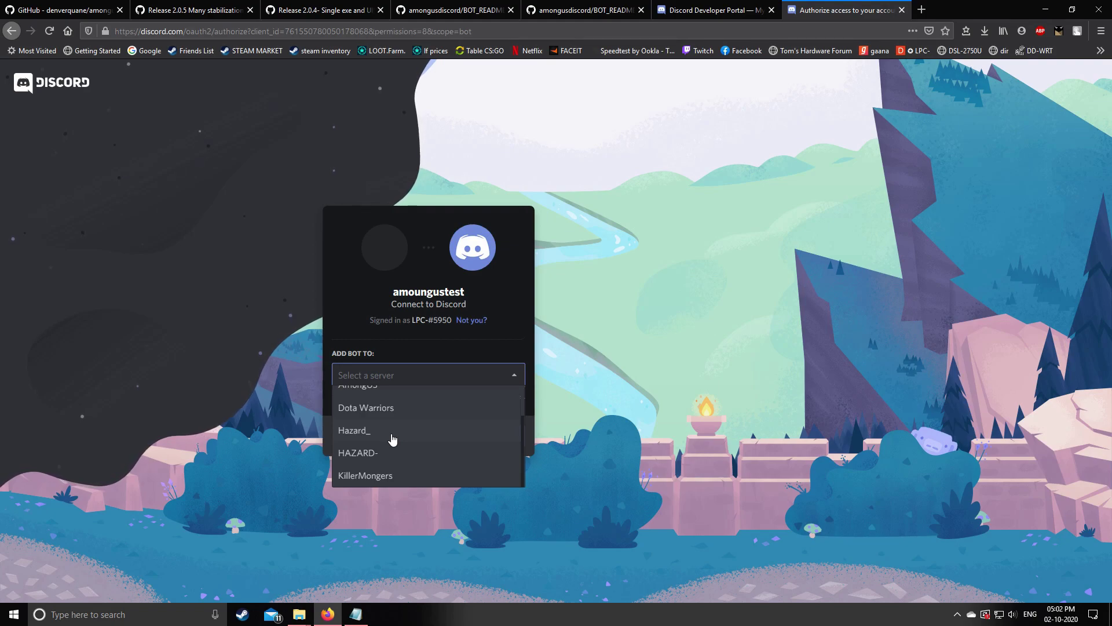
click(383, 476)
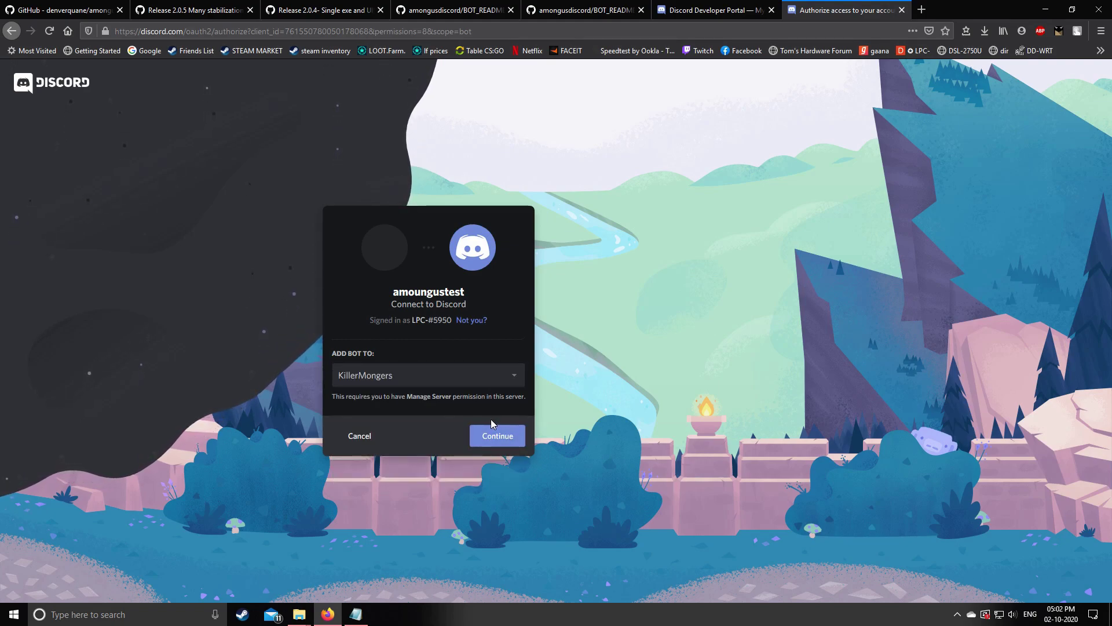
click(497, 436)
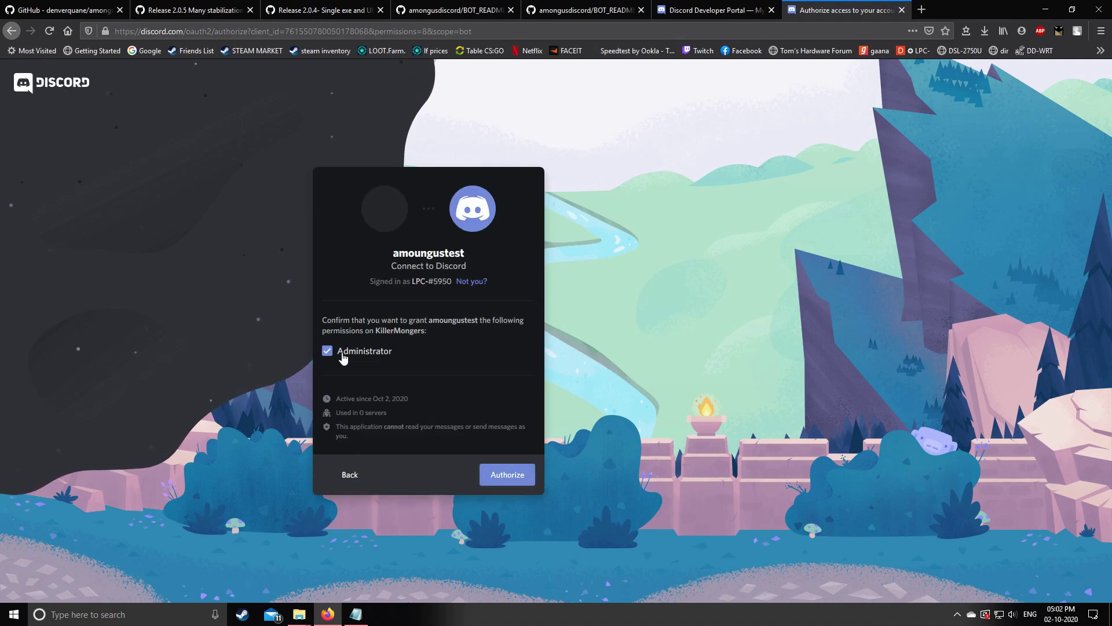
click(502, 475)
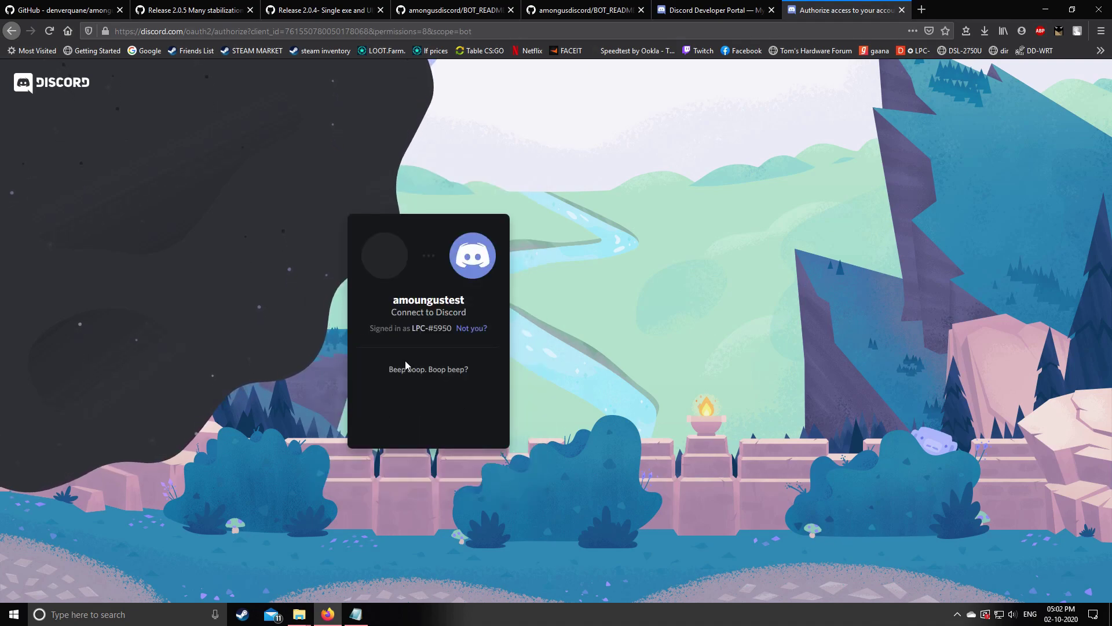
click(356, 406)
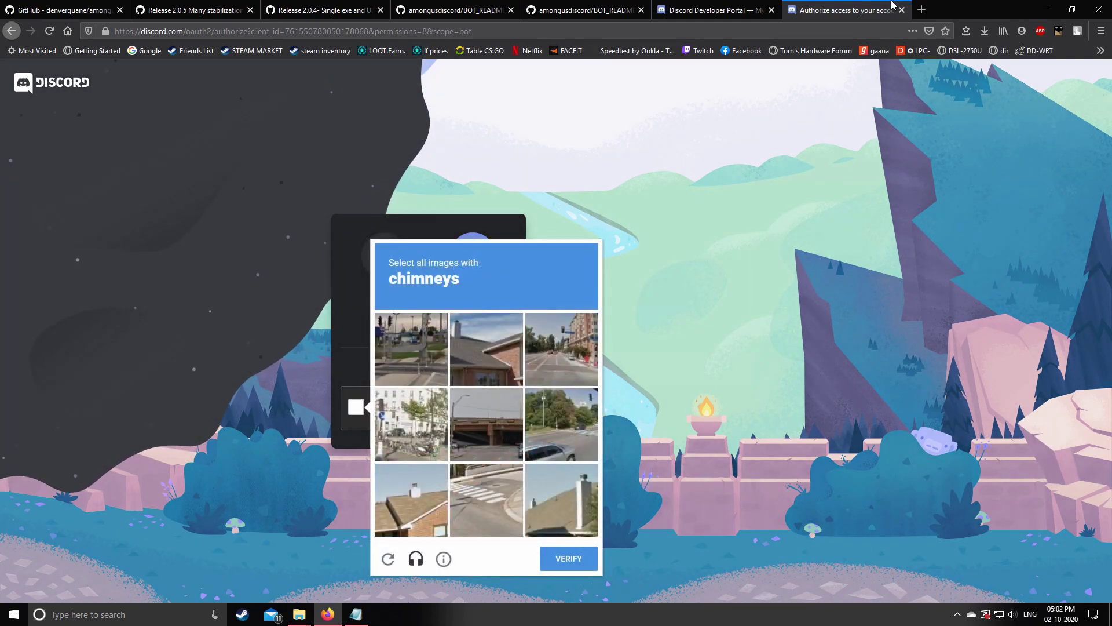
click(902, 10)
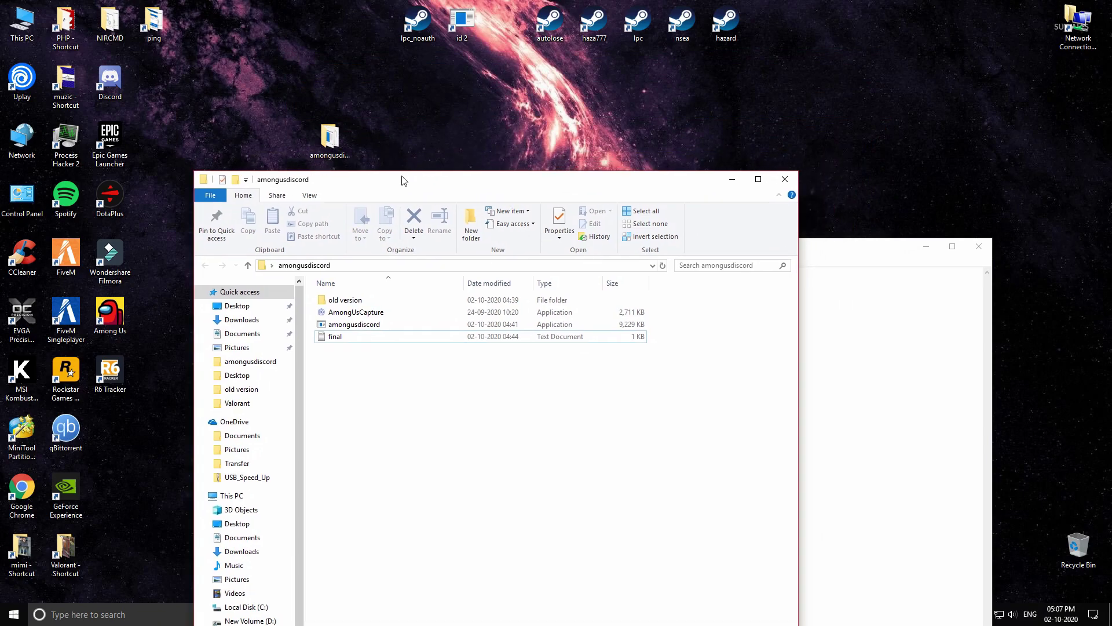
drag(404, 180, 394, 185)
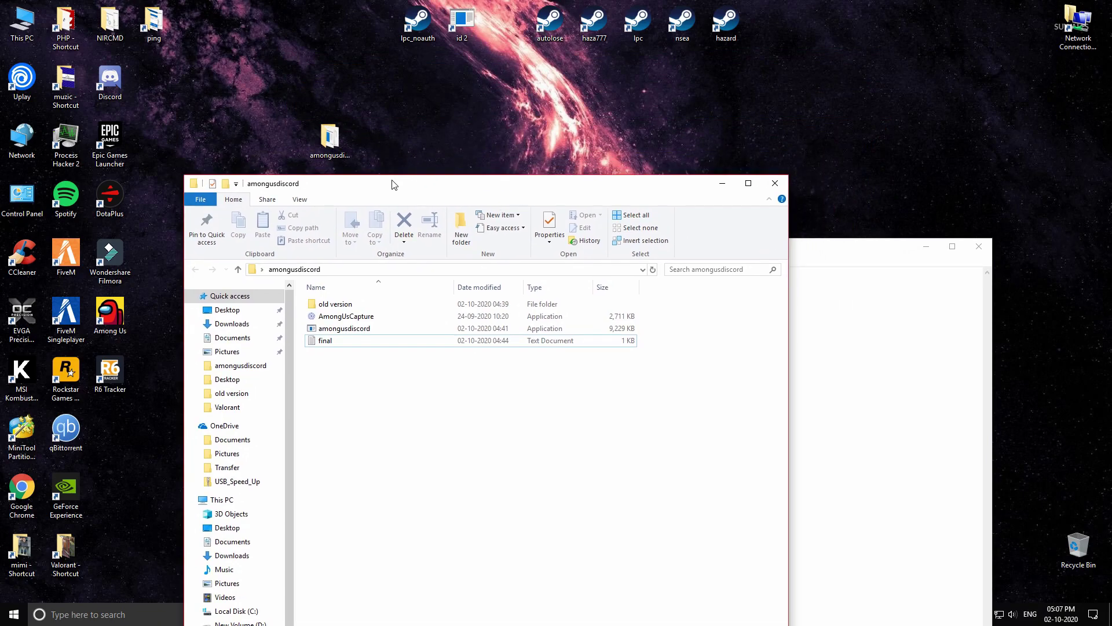
drag(329, 139, 203, 83)
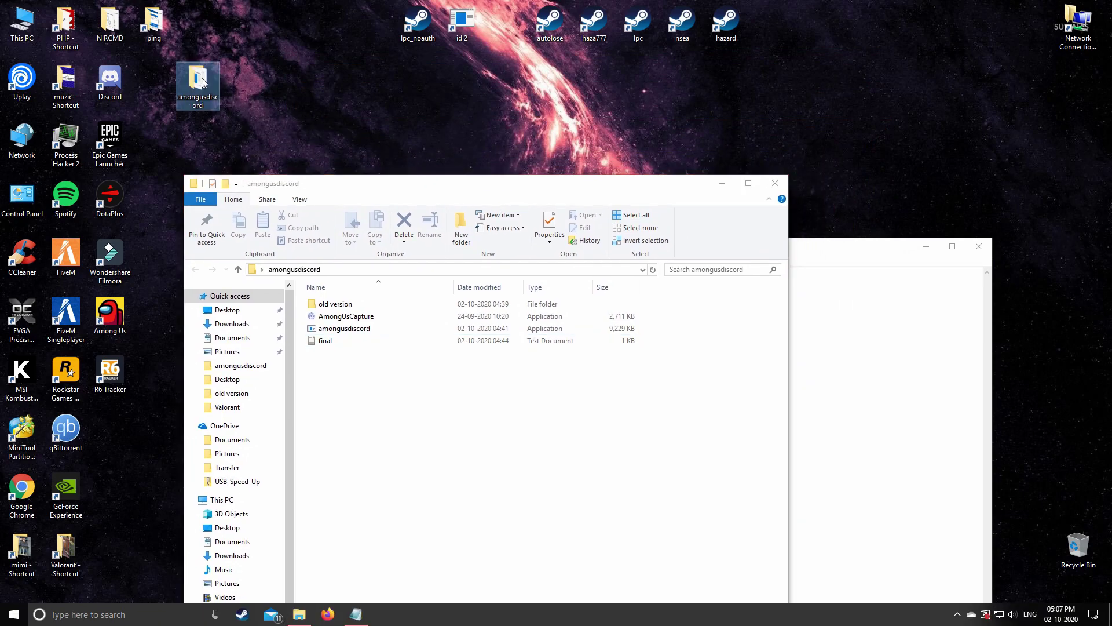
drag(334, 185, 304, 50)
click(302, 204)
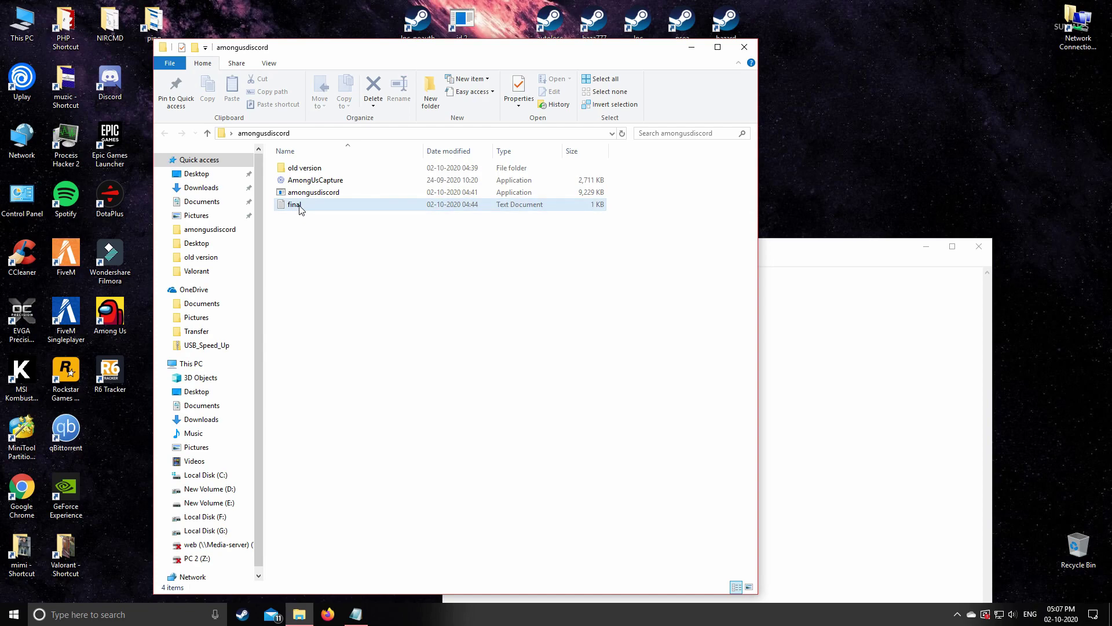
Open final.txt and locate its DISCORD_BOT_TOKEN = line
double_click(298, 205)
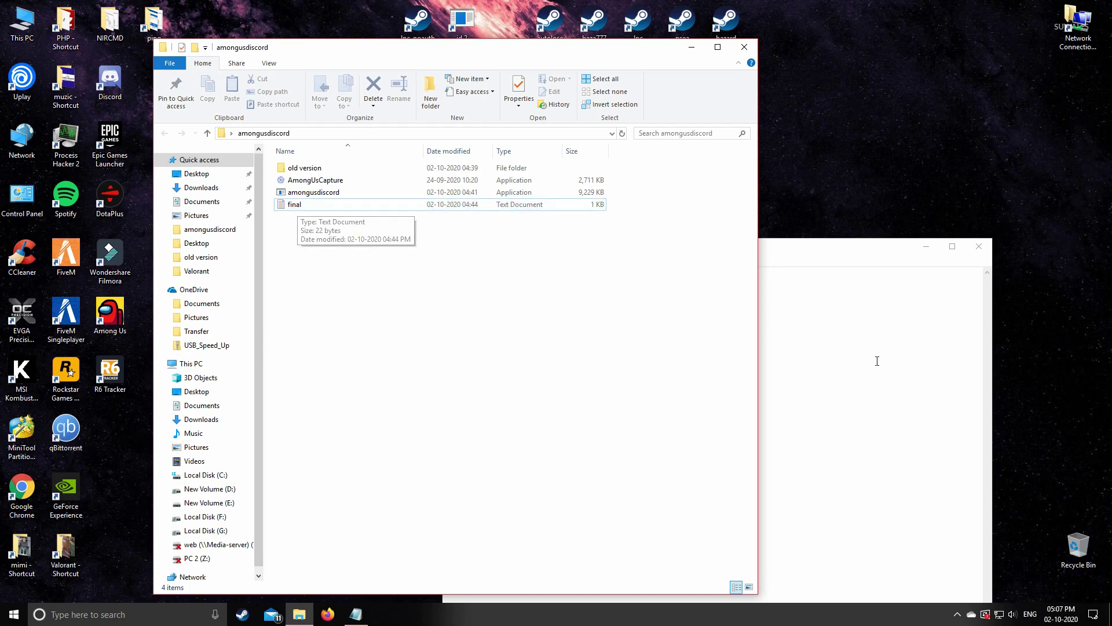
drag(582, 255, 373, 225)
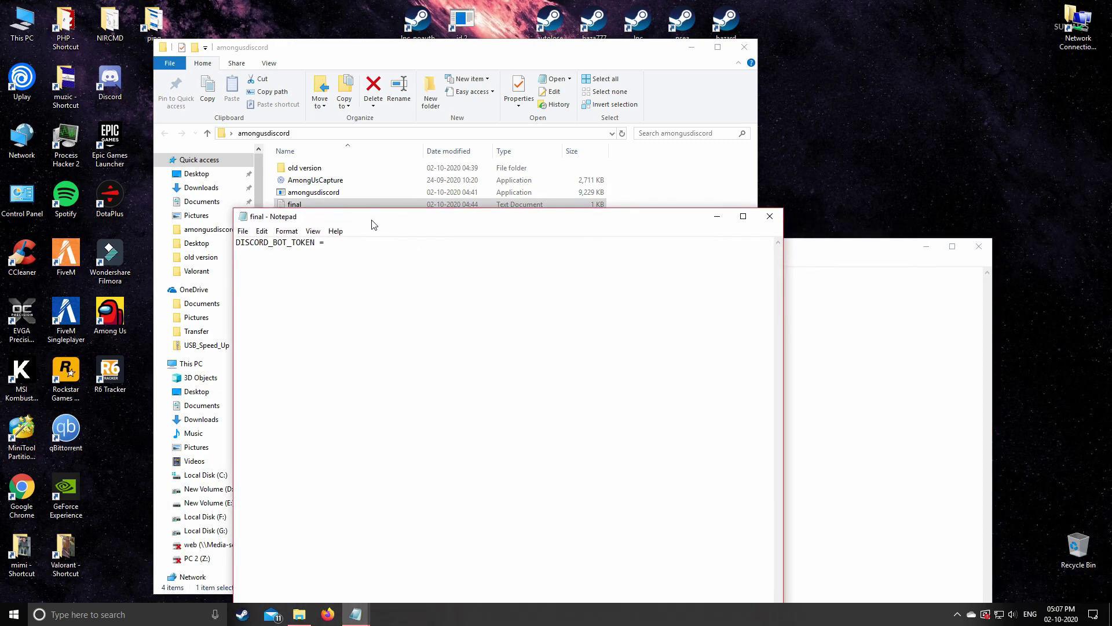
drag(237, 244, 324, 243)
click(255, 245)
drag(316, 242, 326, 242)
drag(366, 243, 235, 244)
click(478, 273)
Copy the bot token from the Untitled note and paste it after DISCORD_BOT_TOKEN =
click(903, 356)
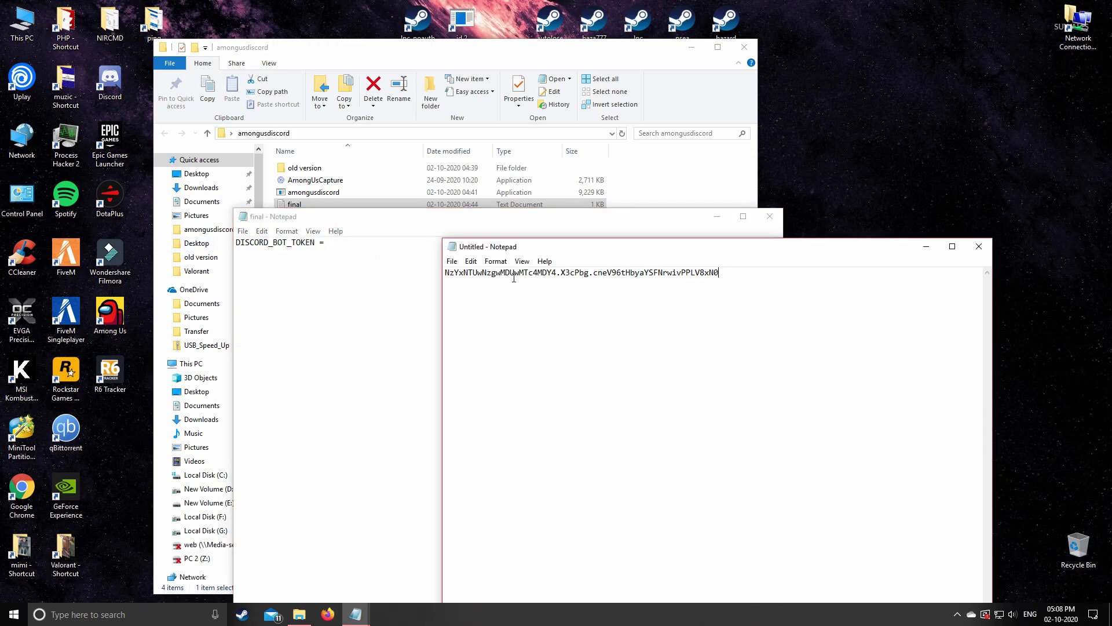
drag(446, 275, 735, 280)
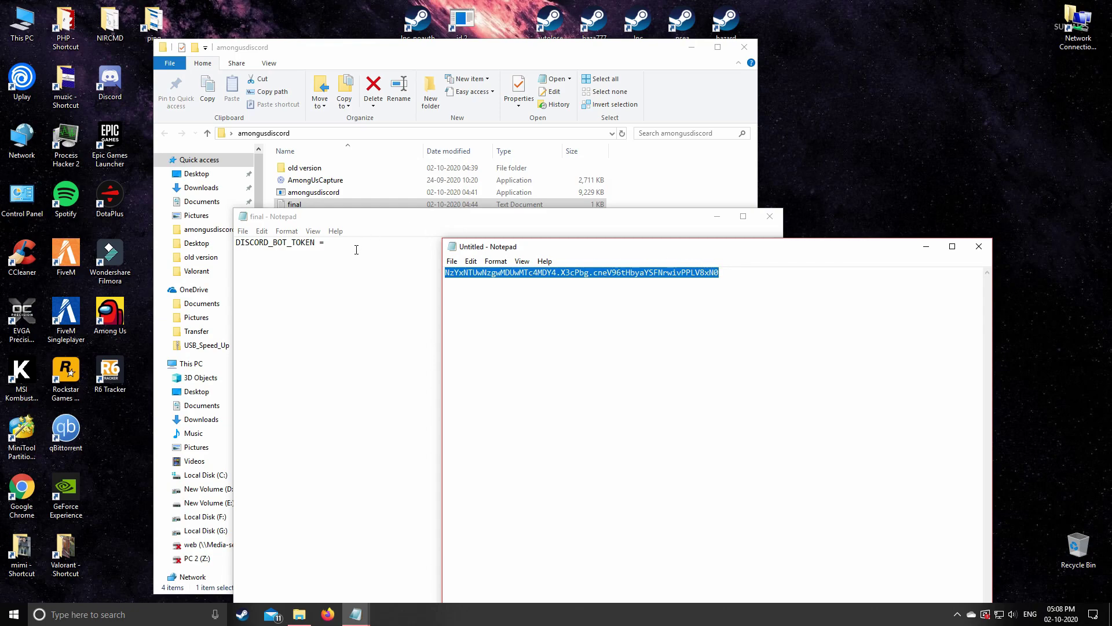
click(341, 242)
key(ctrl+v)
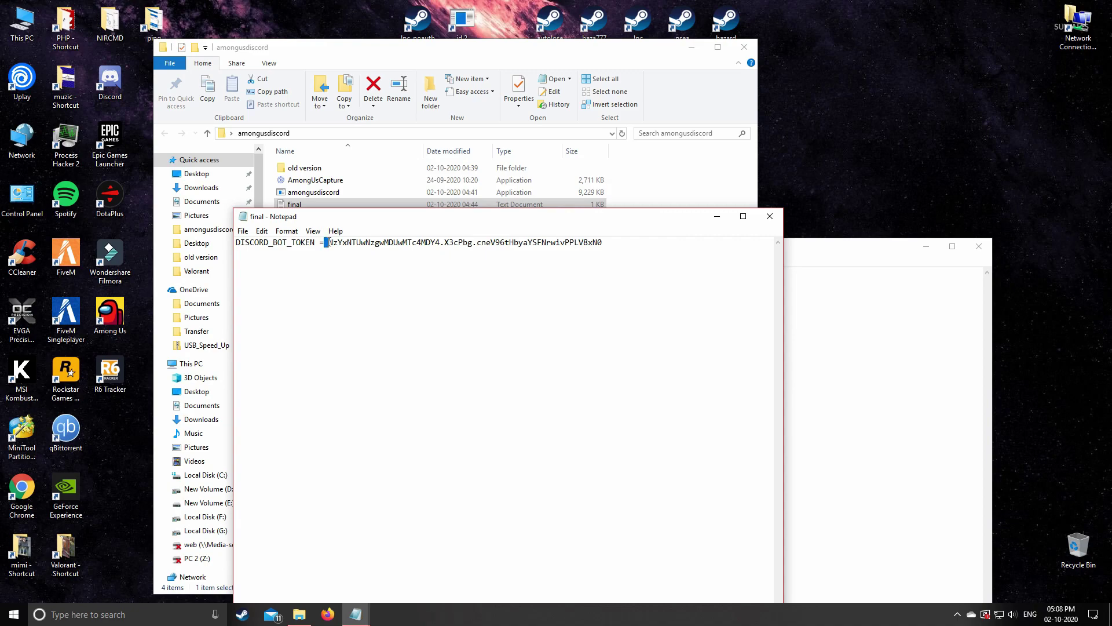
Save and close final.txt, and close the Untitled note without saving
click(770, 216)
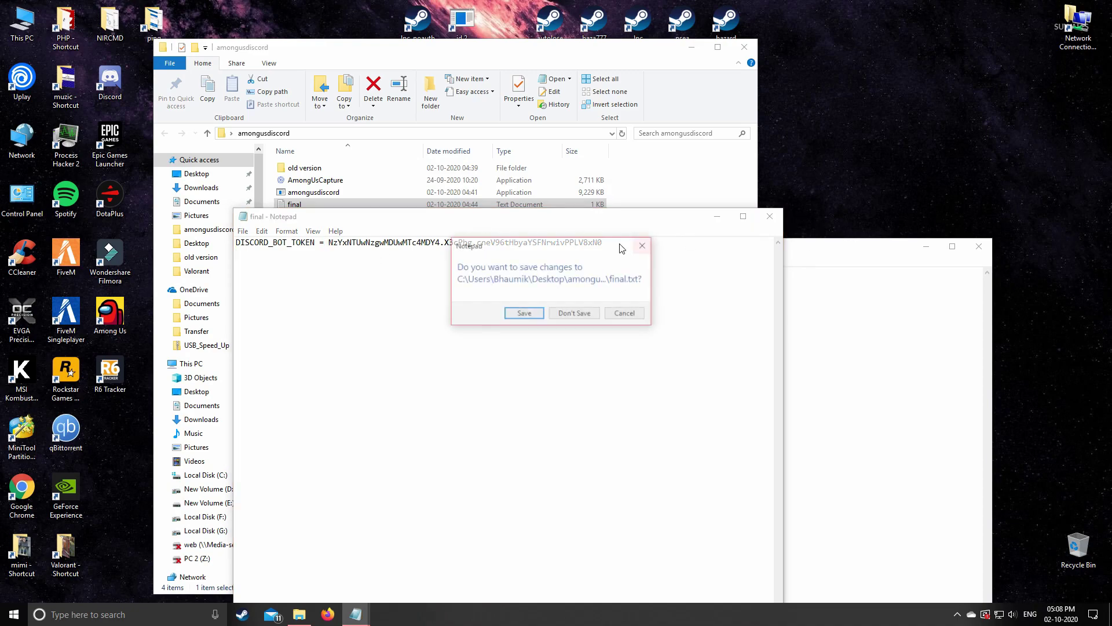
click(537, 308)
click(979, 247)
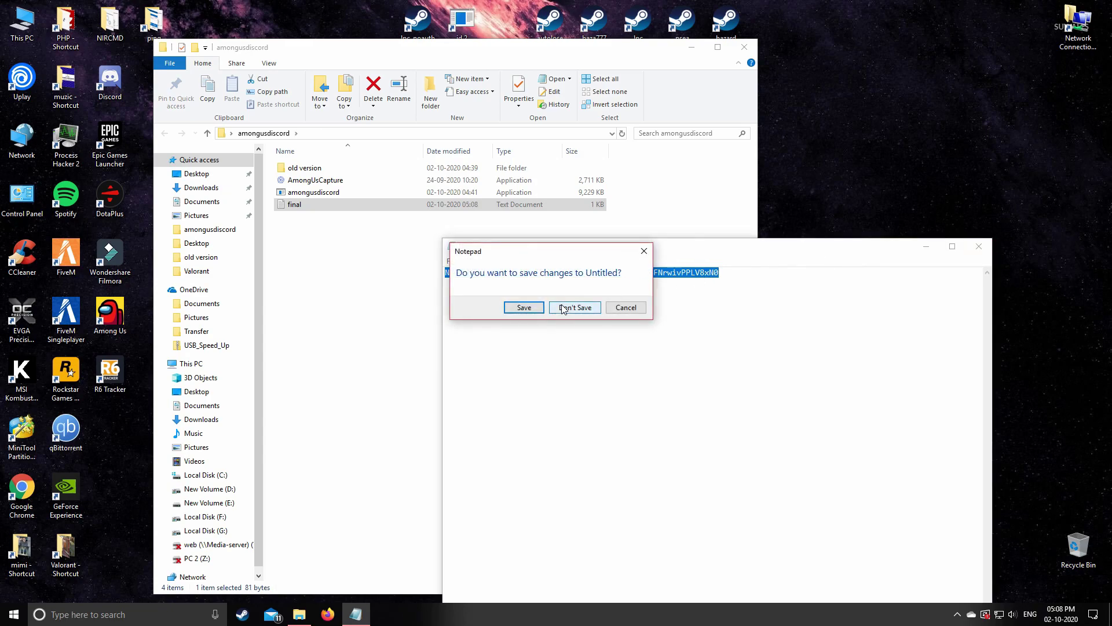
click(575, 307)
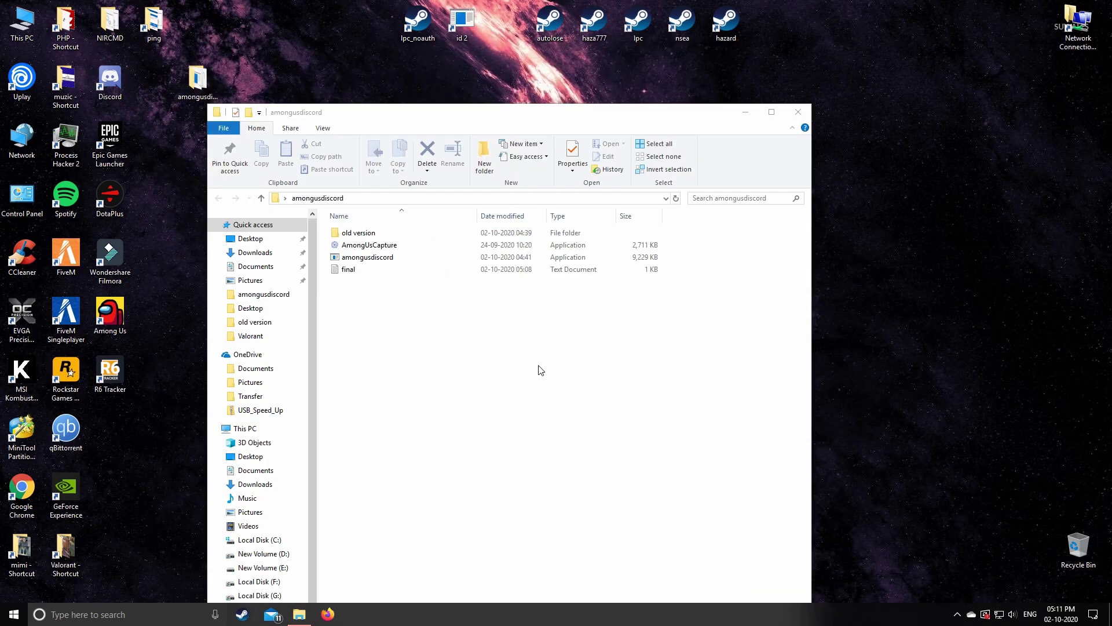
Open Discord, then host an Among Us game on The Skeld with 2 impostors and 10 players
double_click(124, 75)
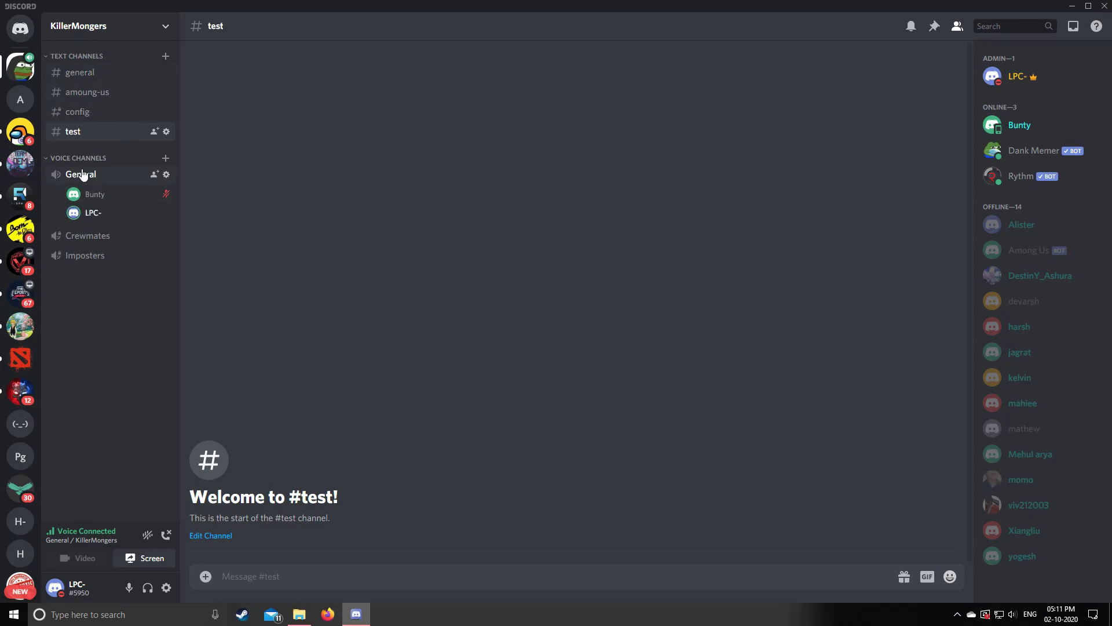
click(1072, 6)
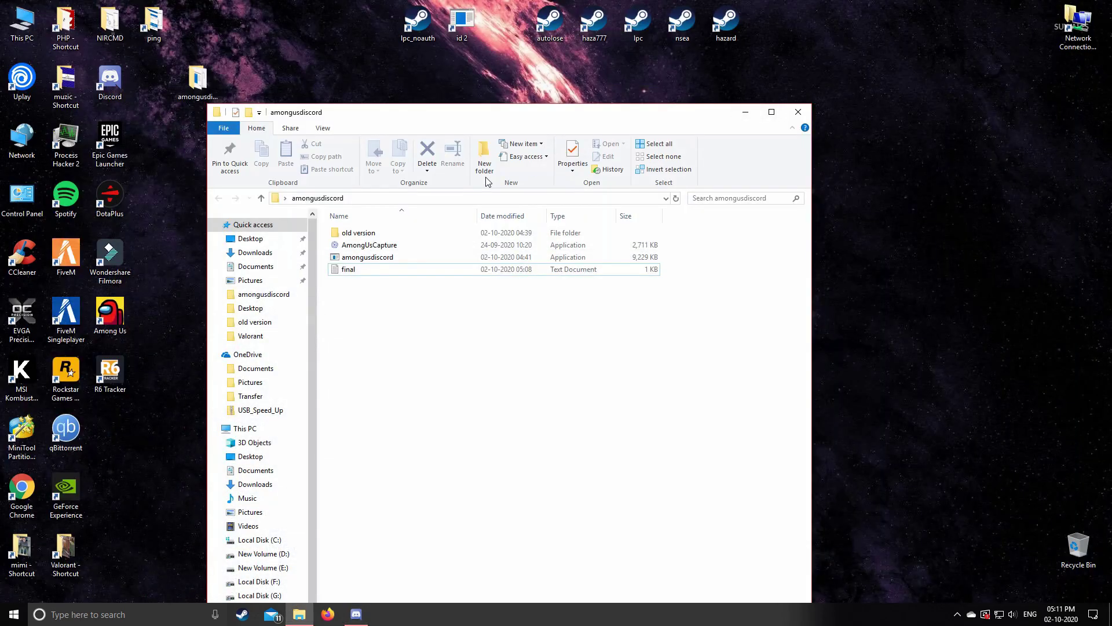
click(110, 316)
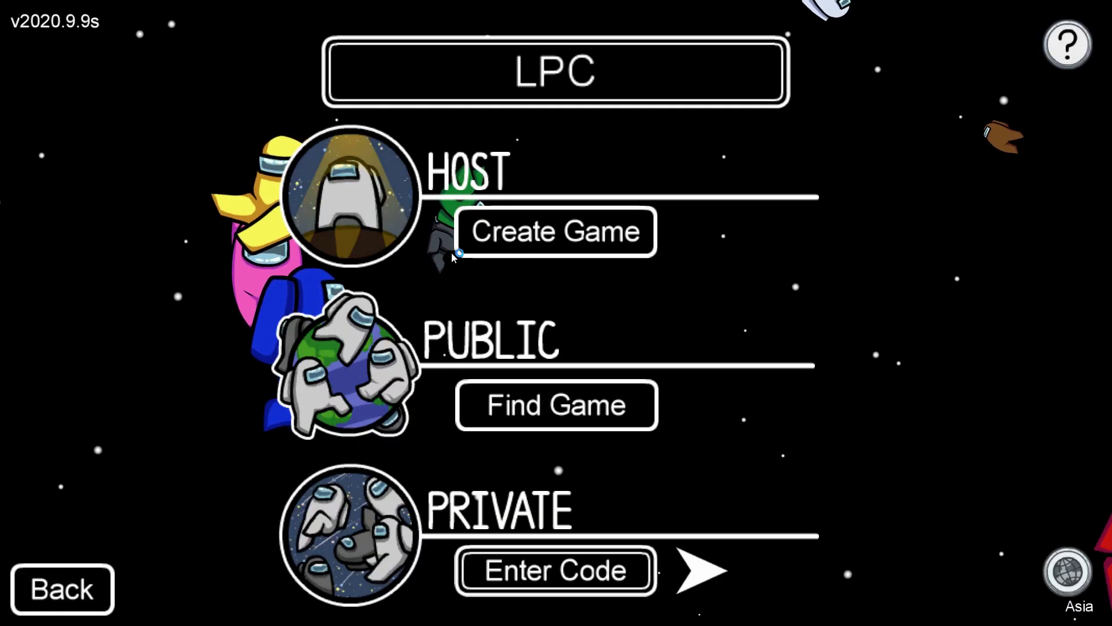
click(554, 231)
click(1052, 587)
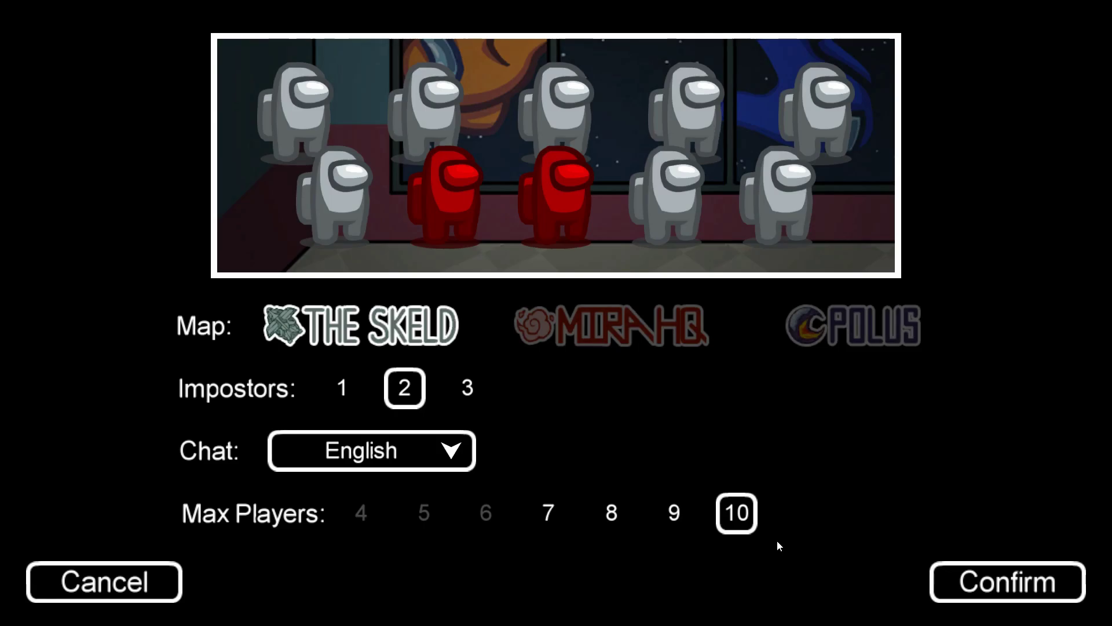
key(alt+Tab)
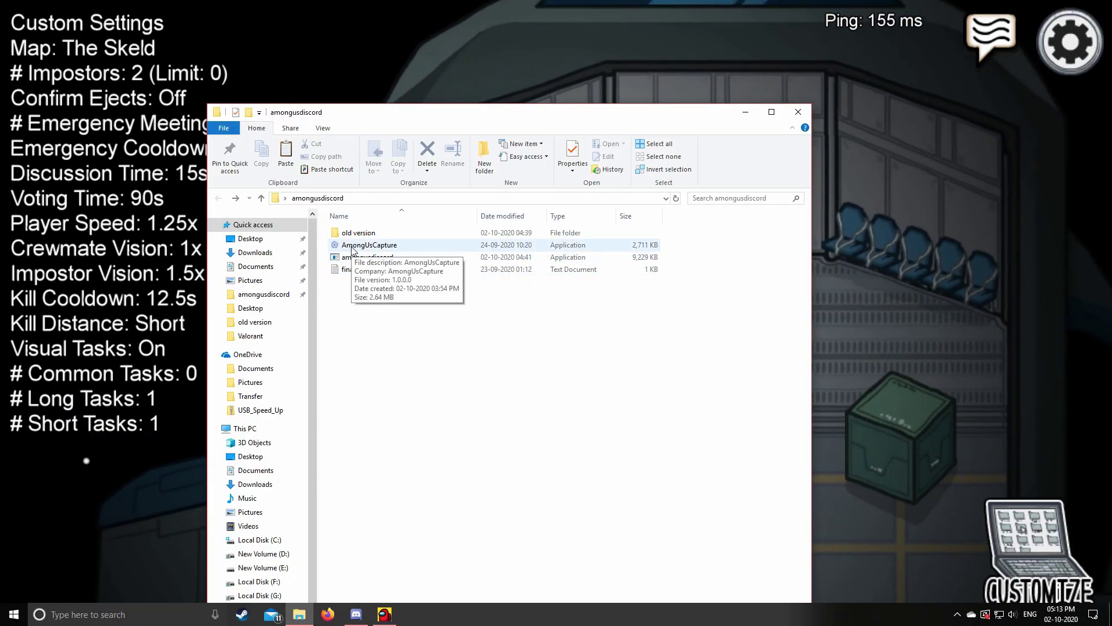
Run amongusdiscord.exe and check the token in final.txt
double_click(387, 259)
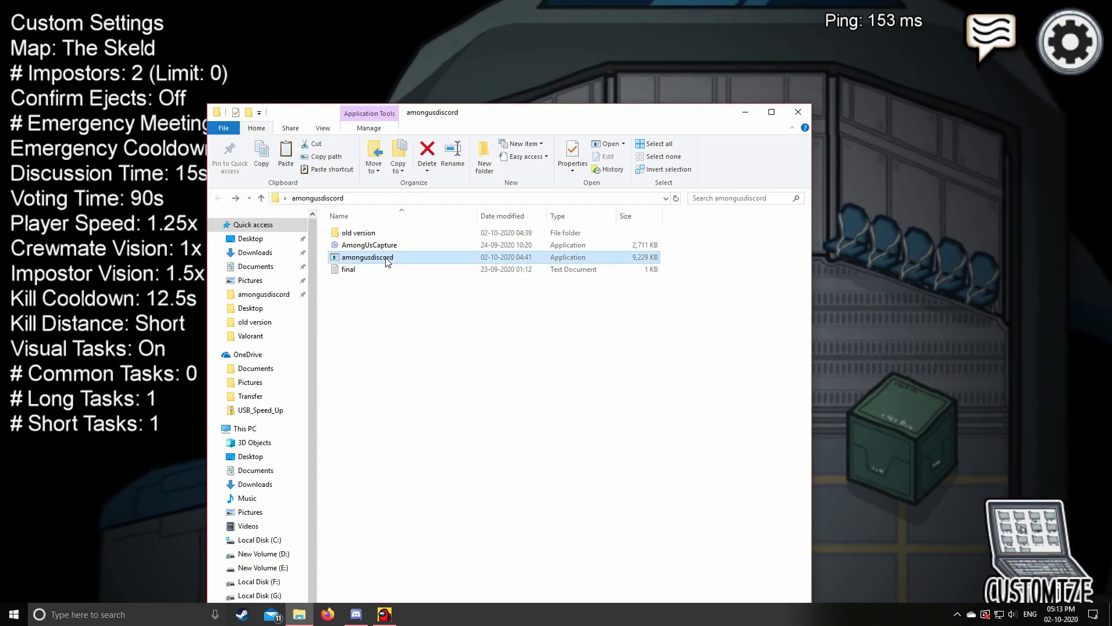
drag(231, 29, 461, 205)
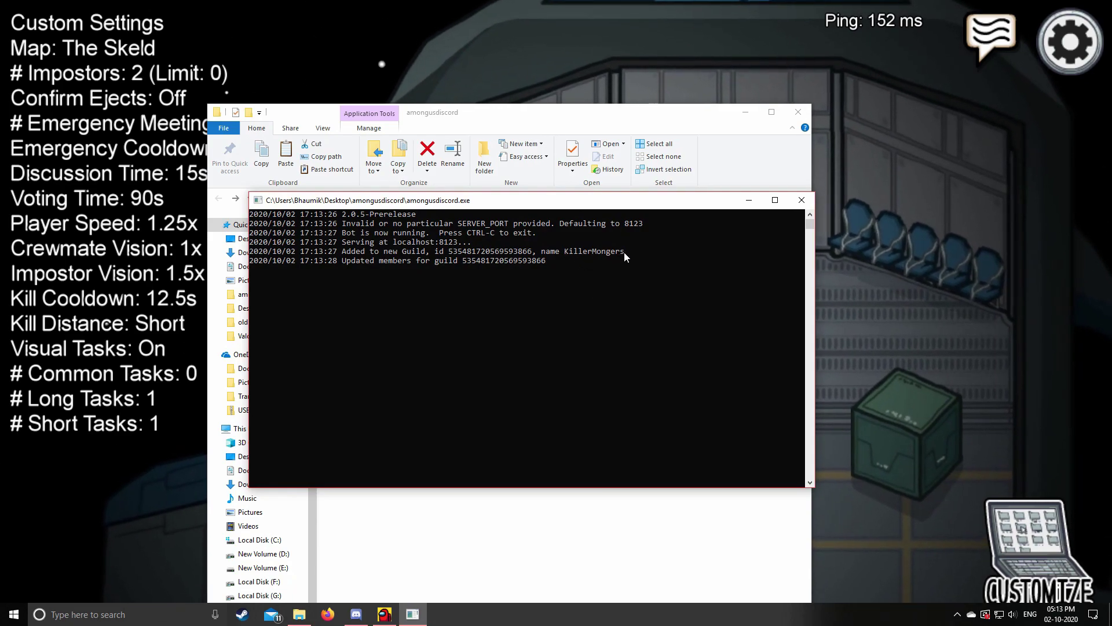
drag(510, 203, 307, 368)
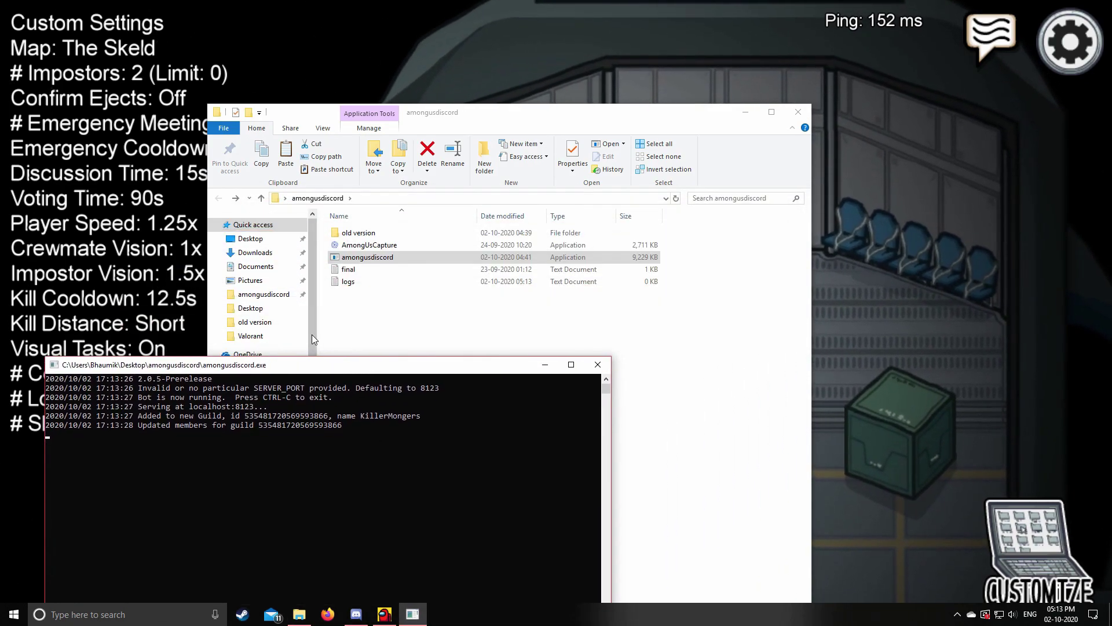
double_click(345, 272)
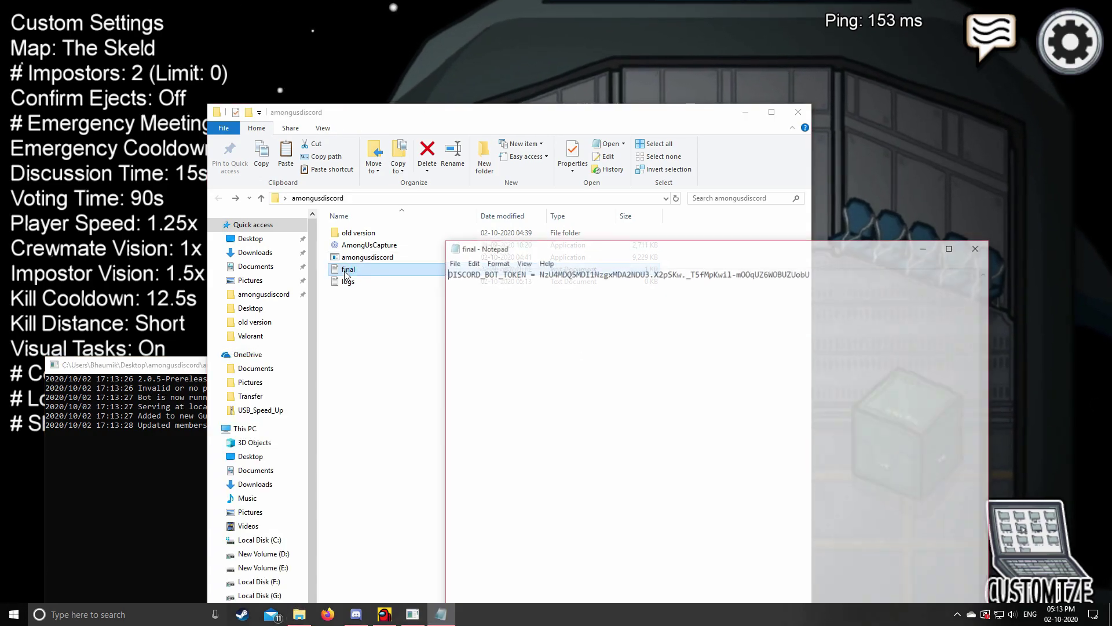
click(979, 249)
Launch Among Us Capture alongside the running bot console, then go to Discord
drag(151, 372, 177, 326)
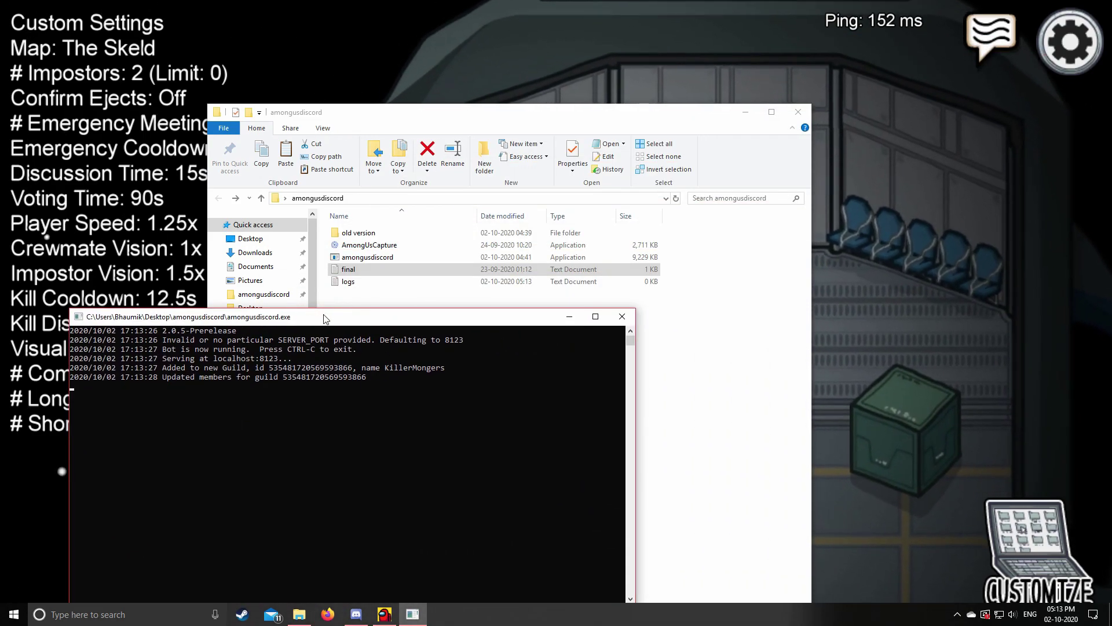
drag(326, 316, 318, 345)
double_click(356, 247)
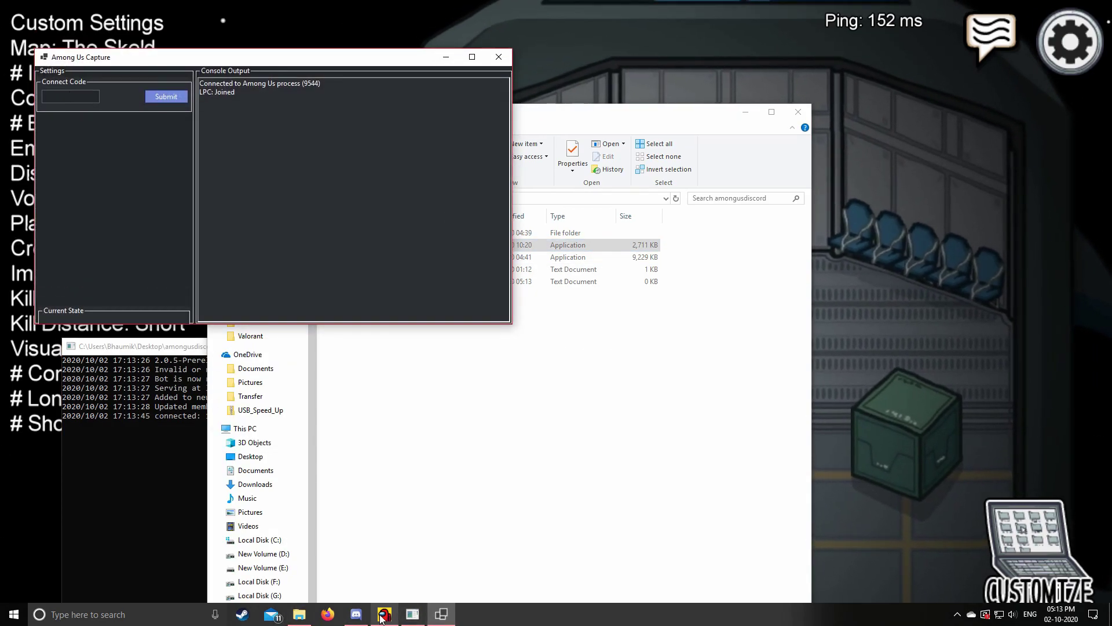
click(356, 614)
Send '.au new' in #test and highlight the bot's lobby message with its connect code
click(174, 482)
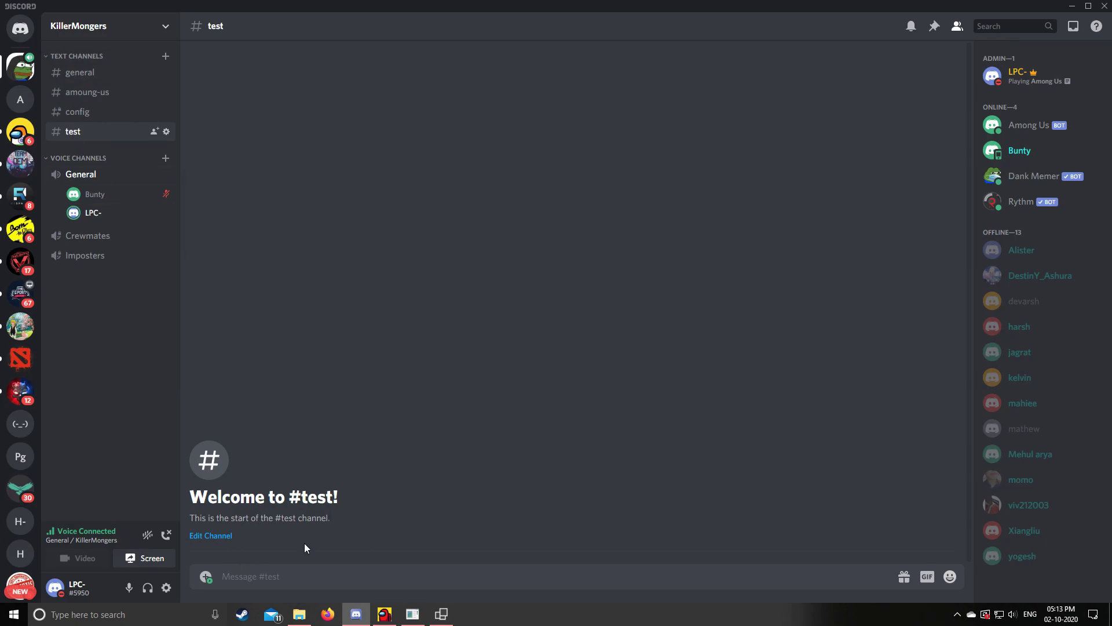
text(.au new)
key(Return)
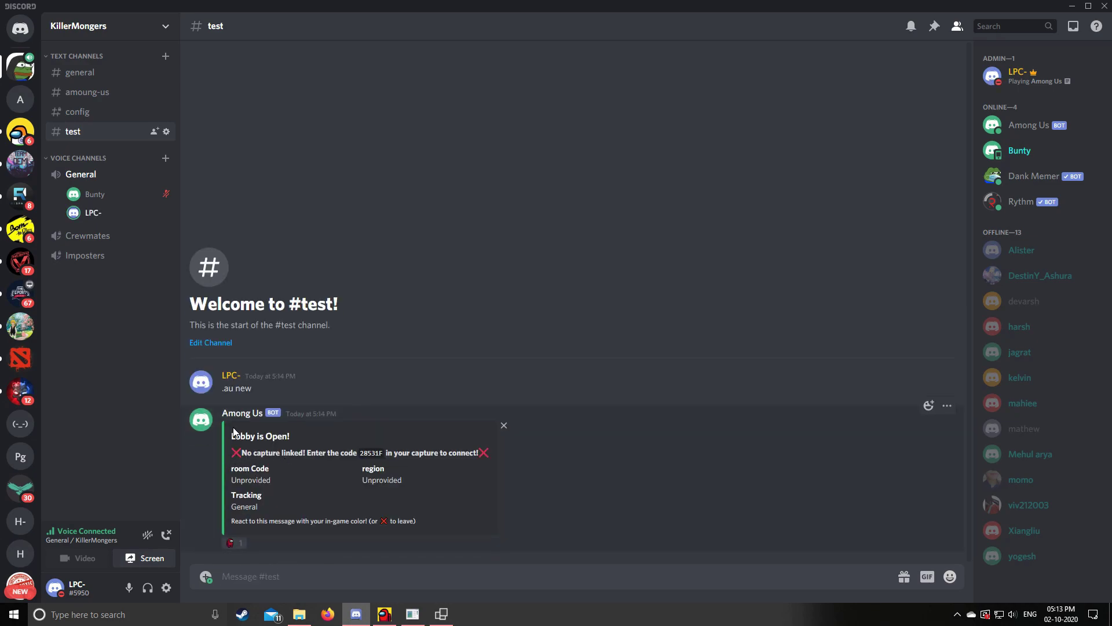
drag(232, 436, 381, 451)
click(414, 449)
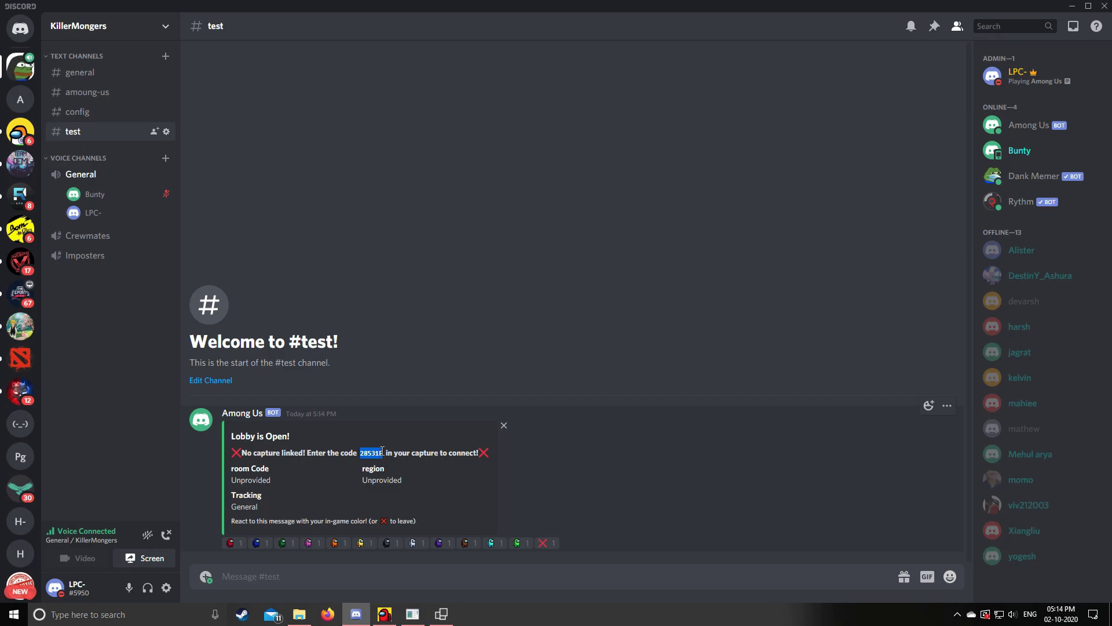
Paste the connect code into Among Us Capture and submit, confirming the link in Discord
click(442, 614)
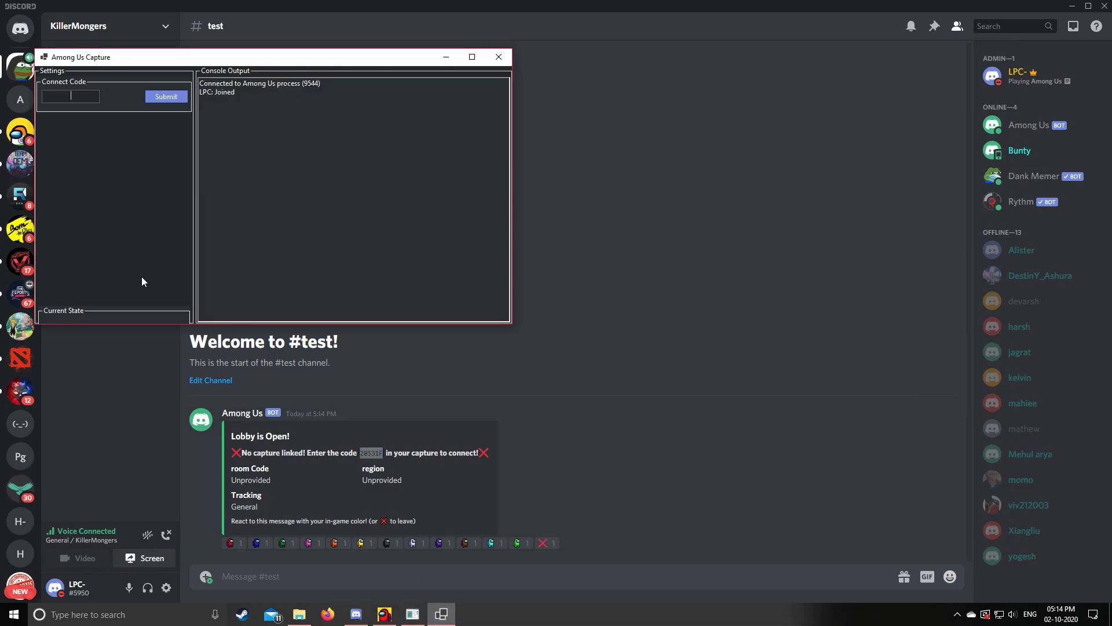
drag(92, 60, 346, 84)
click(337, 119)
text(28531F)
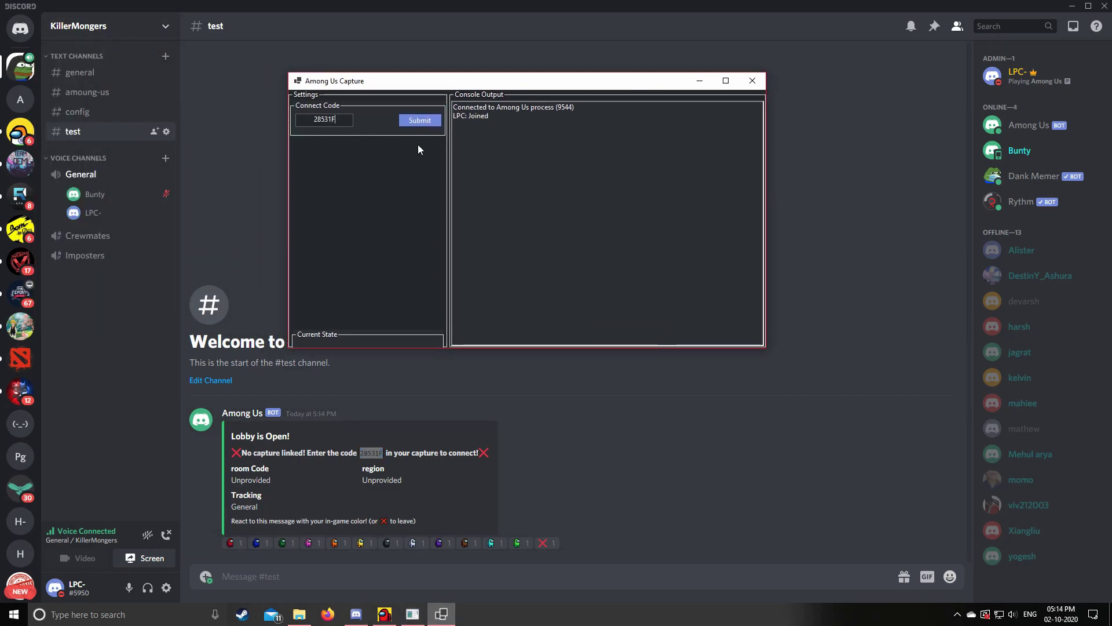
click(418, 123)
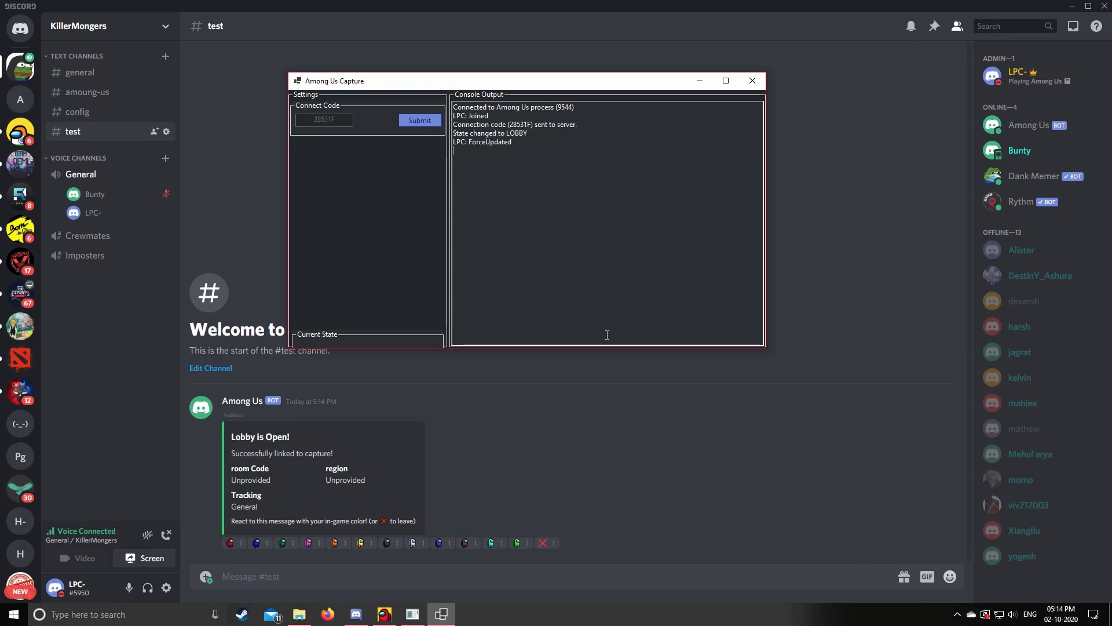
click(235, 436)
drag(232, 453, 336, 455)
Check the Among Us lobby, then return to Discord
click(336, 586)
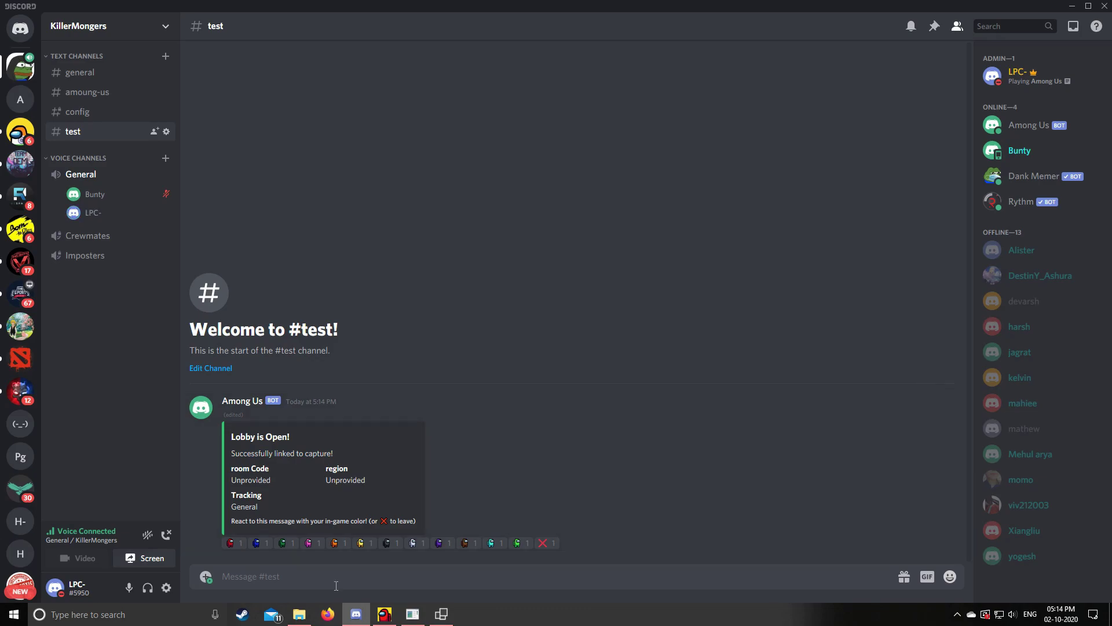
click(384, 613)
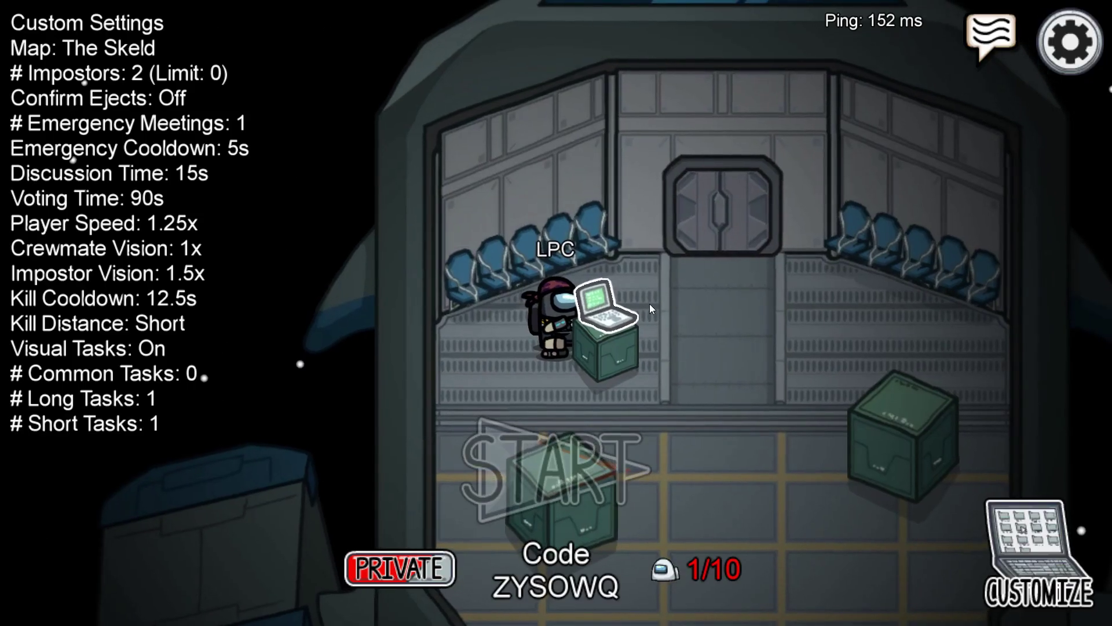
key(alt+Tab)
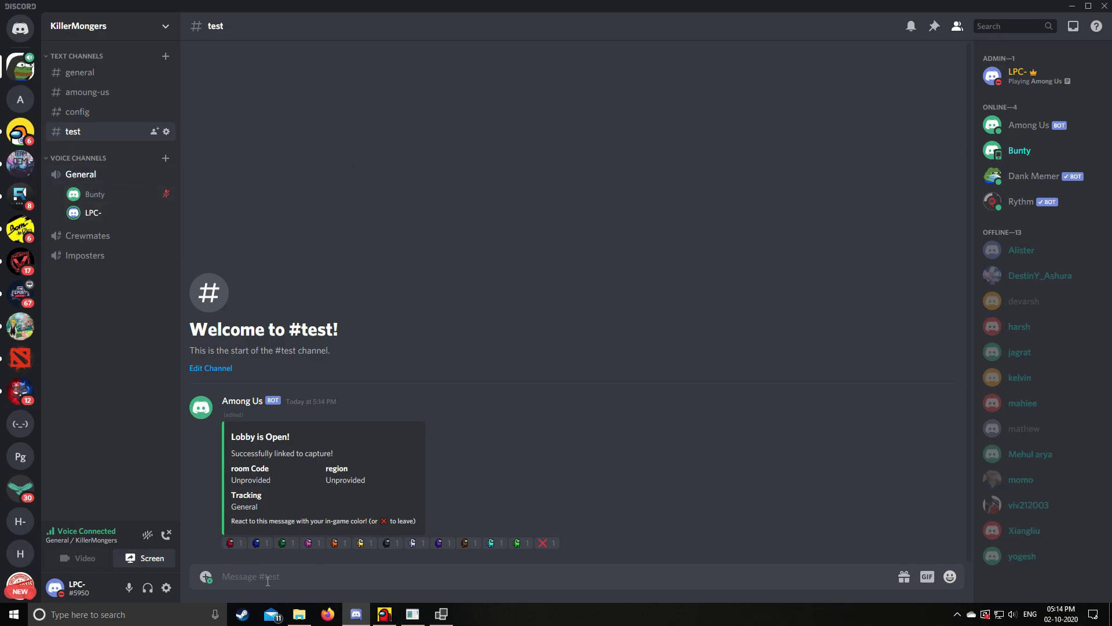
text(.au l @l)
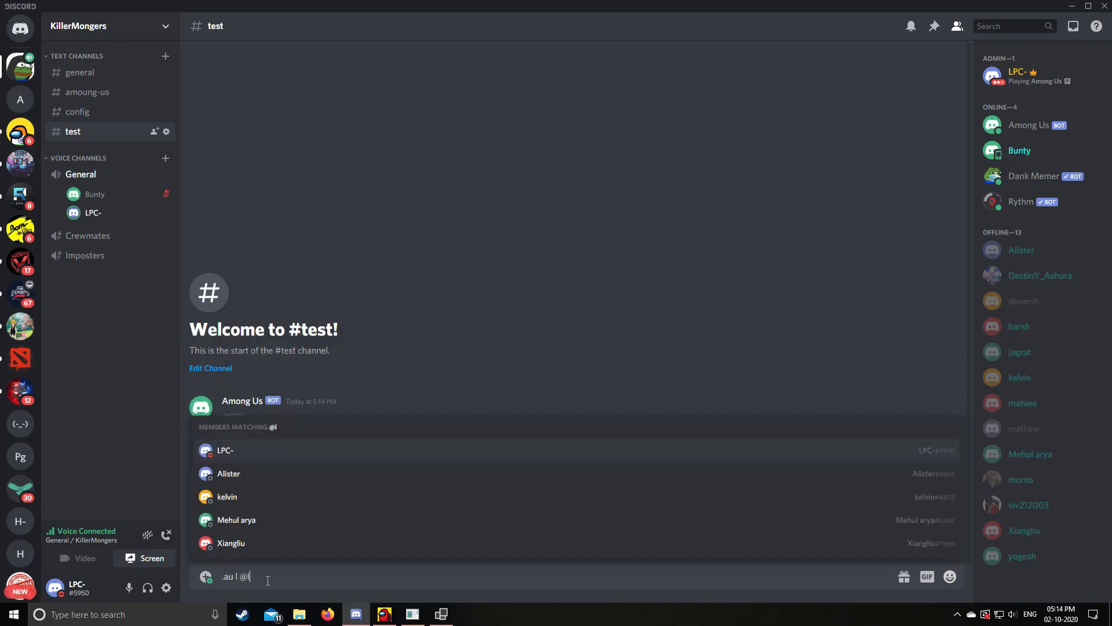
key(Tab)
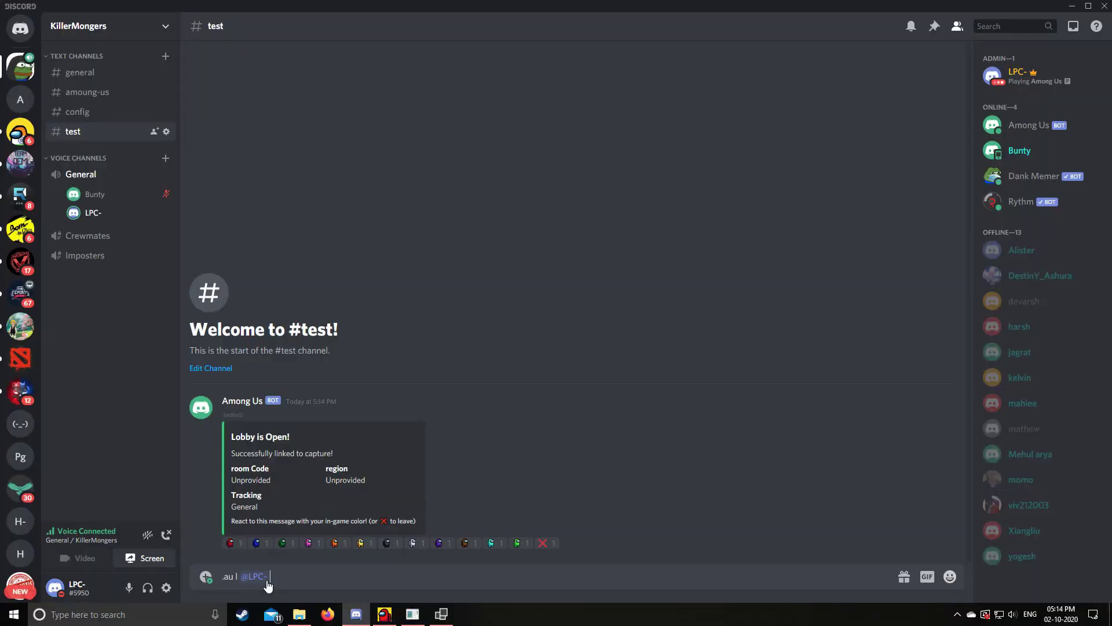
text(LPC)
key(Return)
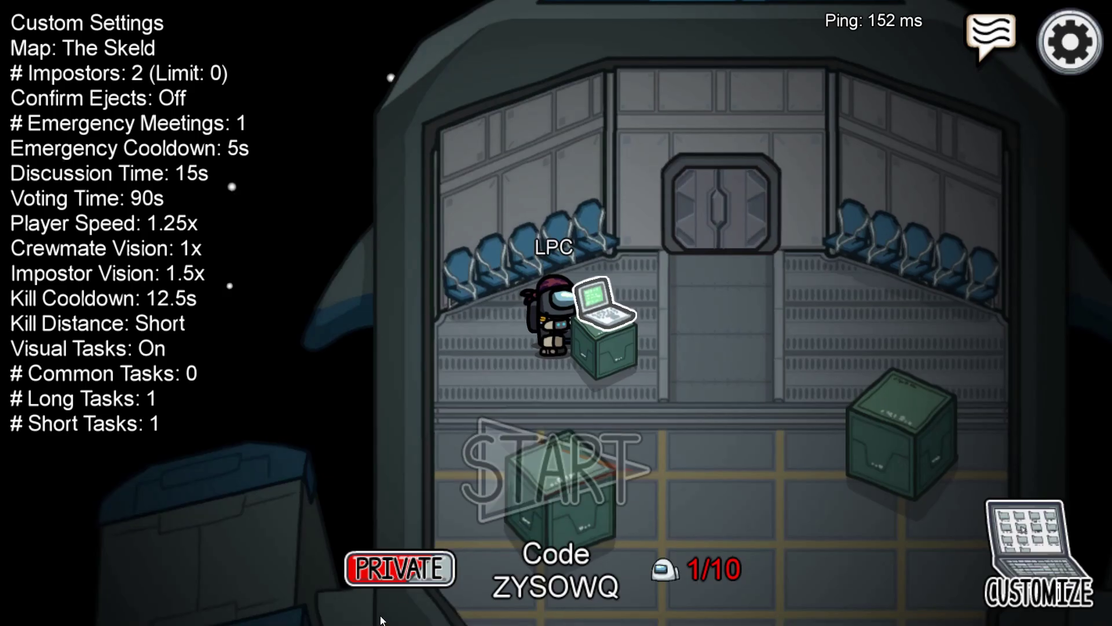
Confirm the link in the Among Us lobby, then start the next bot command in Discord
click(385, 613)
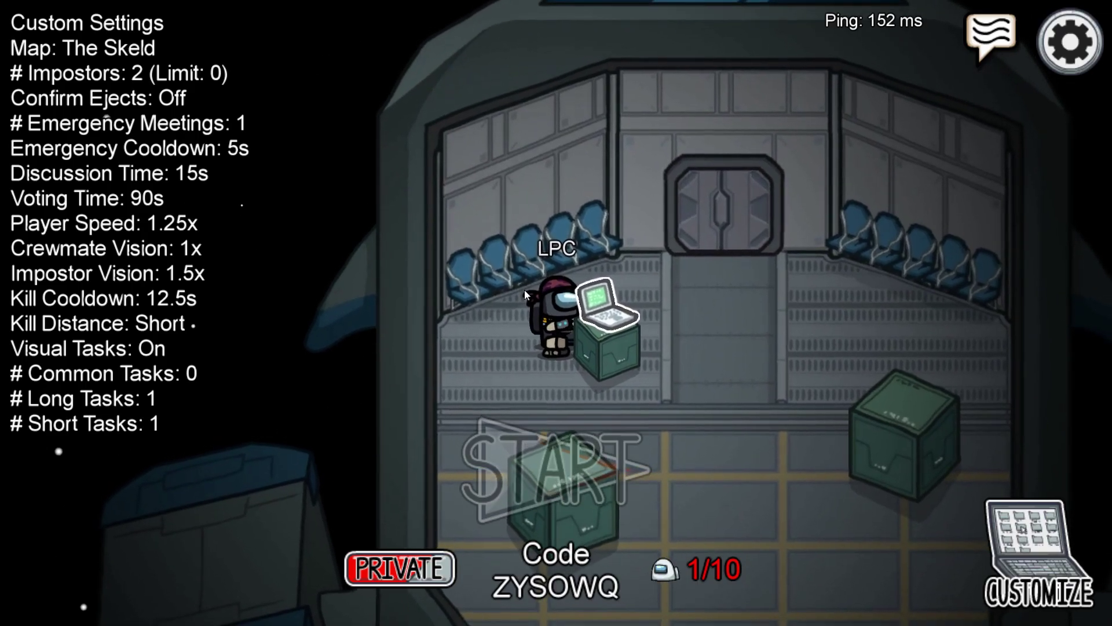
key(alt+Tab)
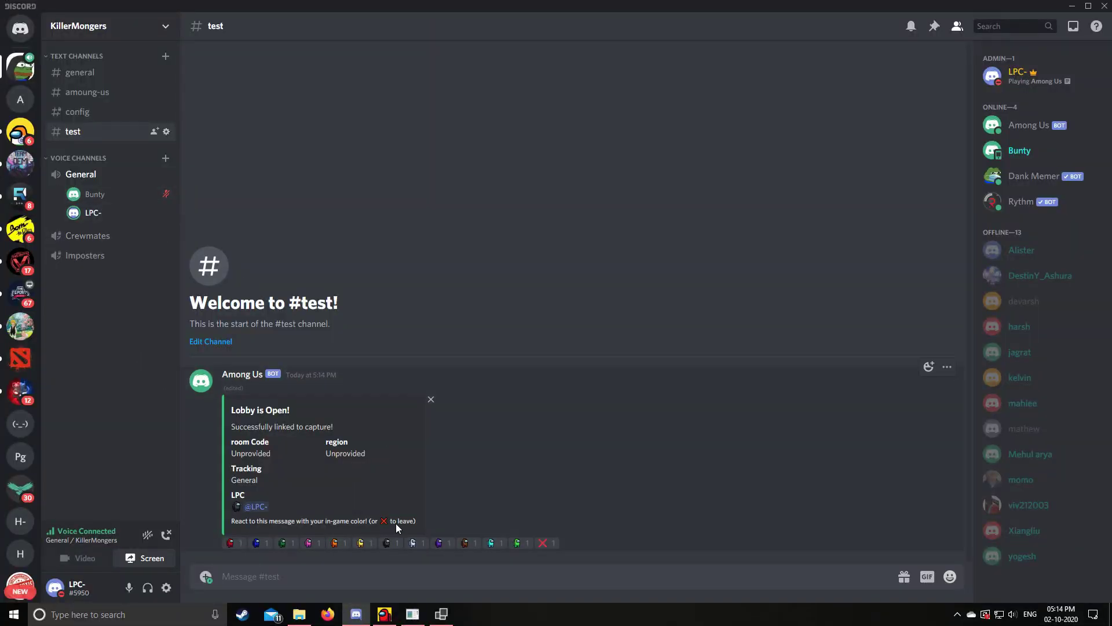
click(385, 613)
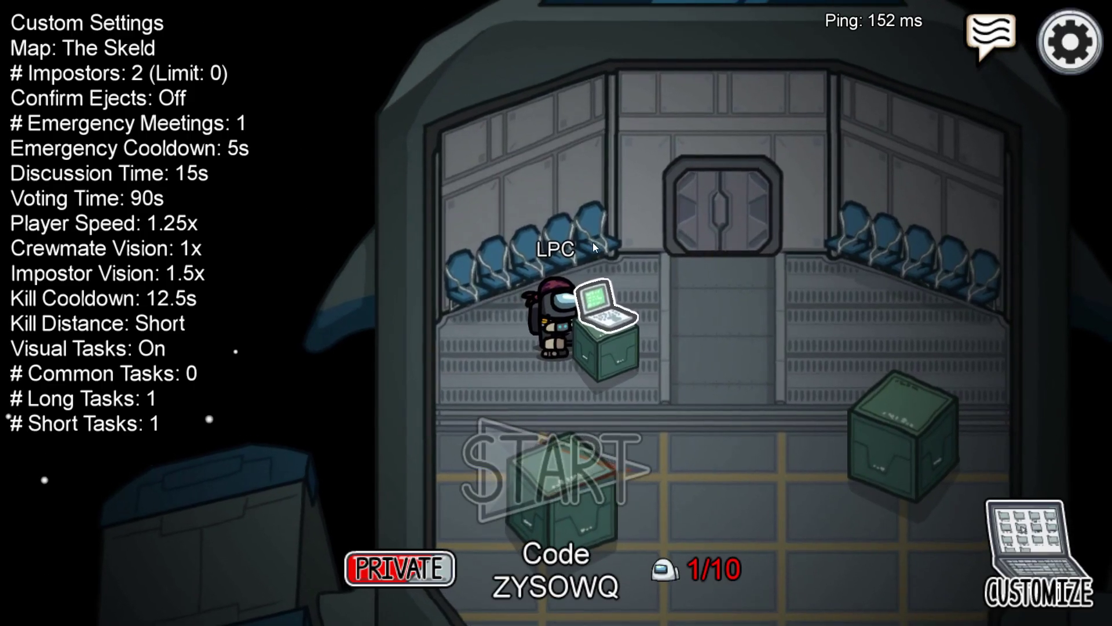
key(alt+Tab)
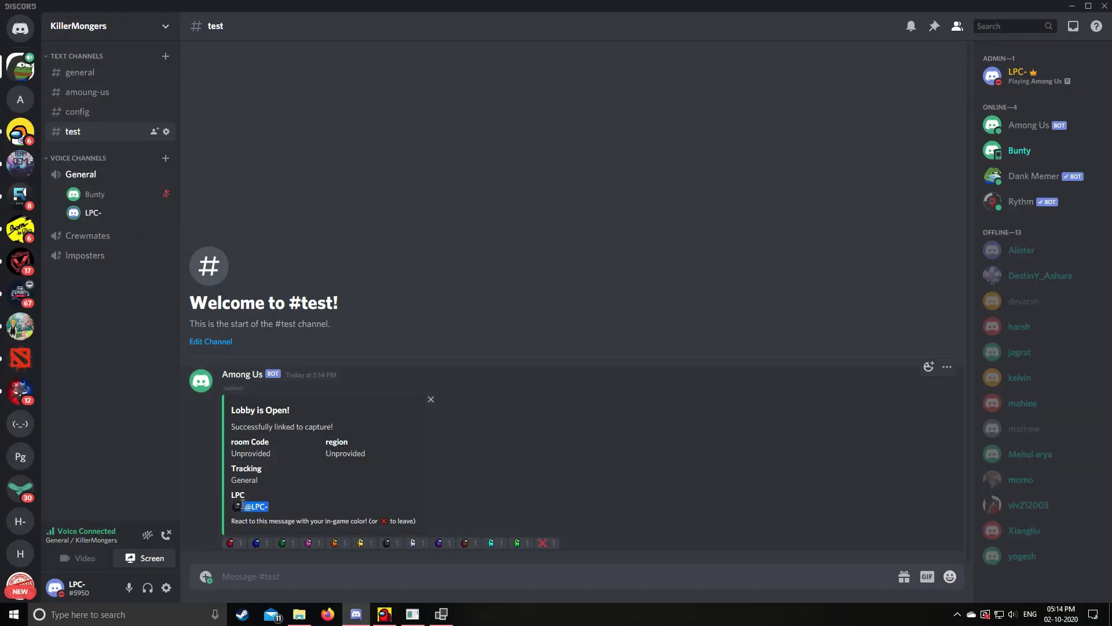
click(385, 613)
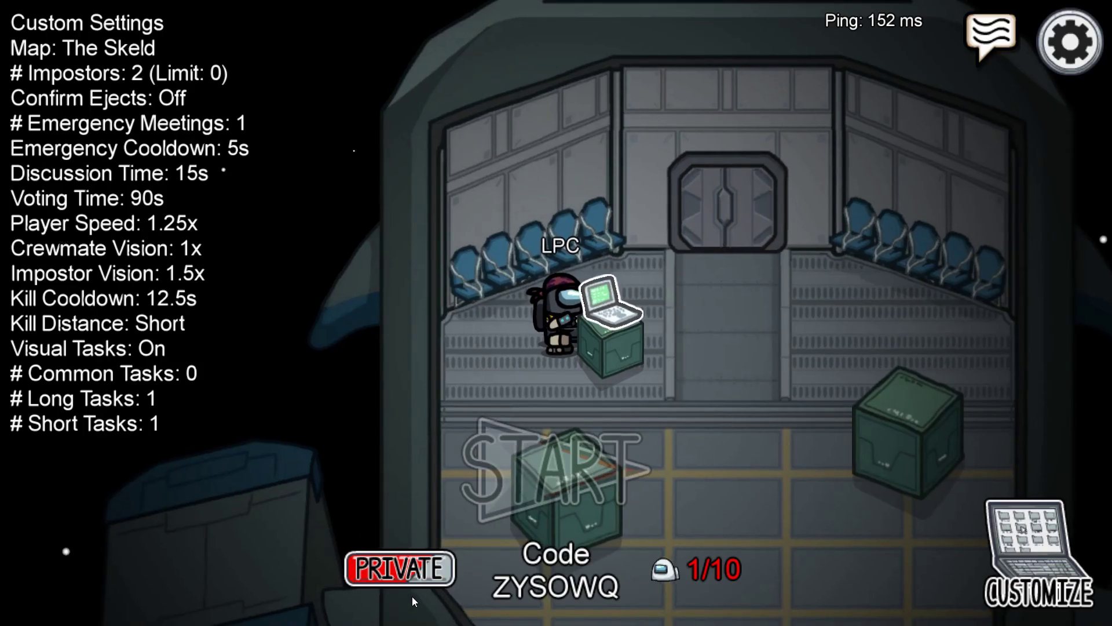
key(alt+Tab)
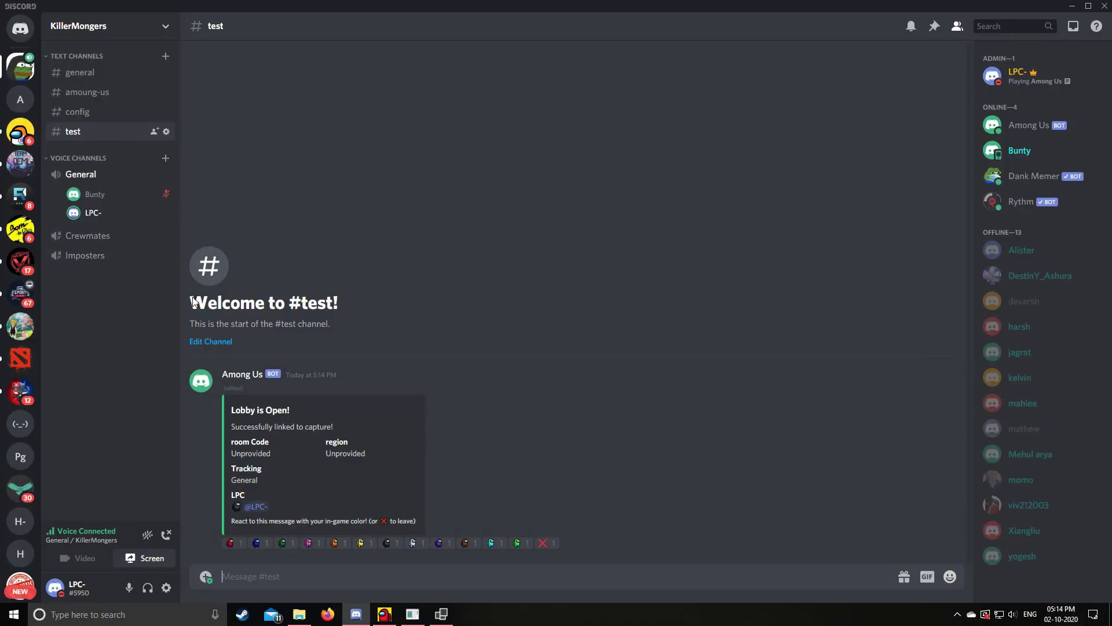
text(.au end)
End the game with .au end, then get the bot's command reference with .au help
key(Return)
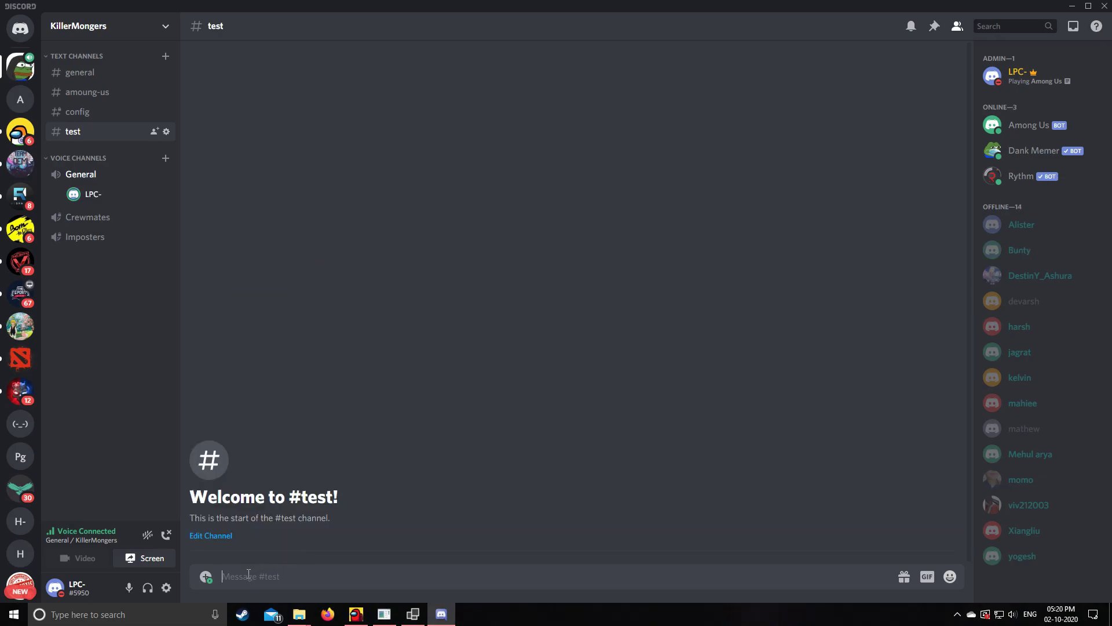
text(.au help)
key(Return)
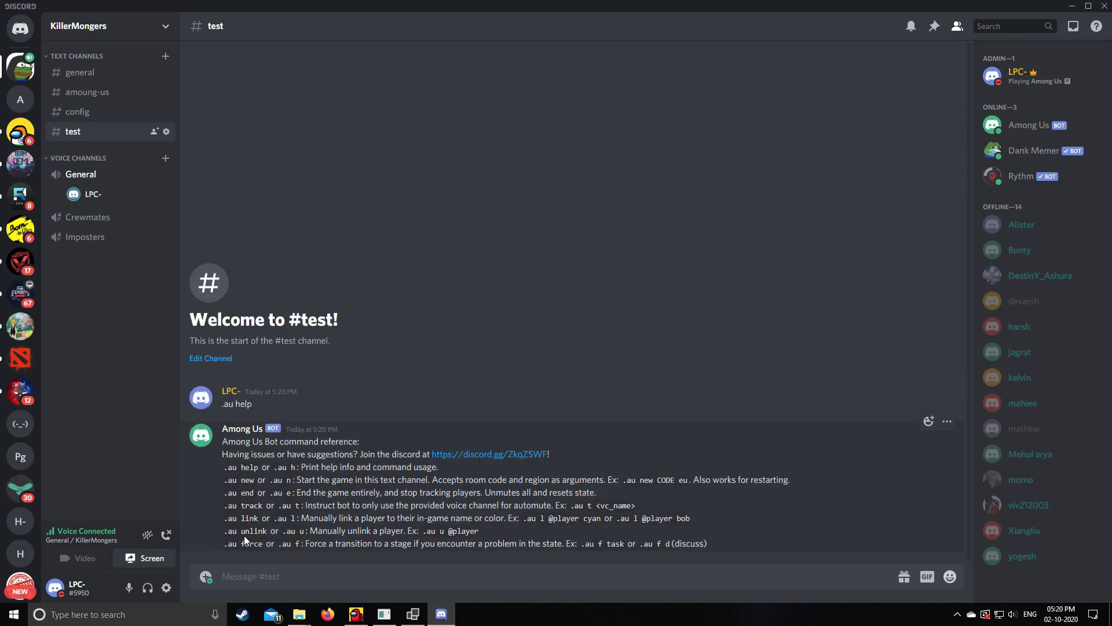
mouse_move(224, 444)
mouse_down()
mouse_move(638, 518)
mouse_move(657, 543)
mouse_move(714, 540)
mouse_move(666, 543)
mouse_move(225, 443)
mouse_up()
click(226, 443)
Review the bot console and Among Us Capture windows, moving the console up and right
click(384, 614)
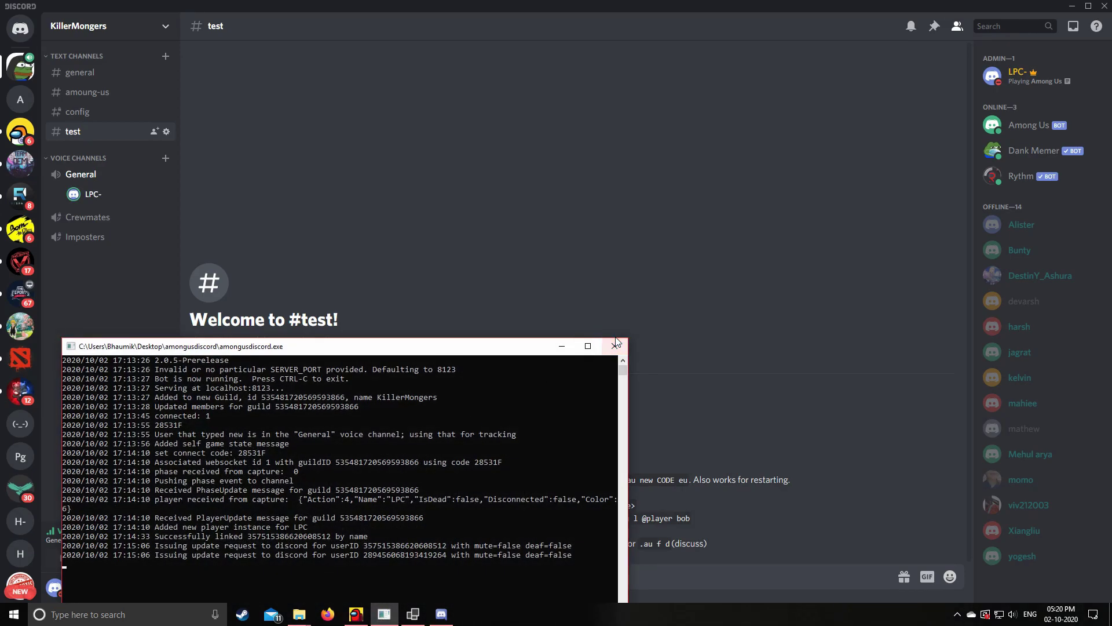
click(412, 614)
drag(125, 351, 263, 191)
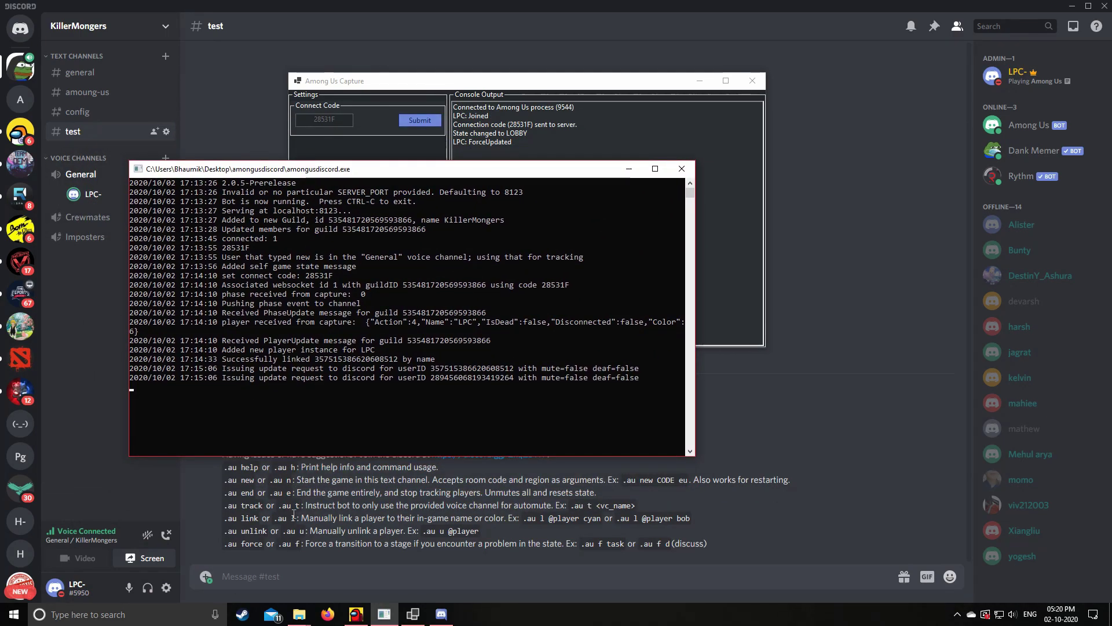
click(224, 436)
drag(253, 404, 220, 409)
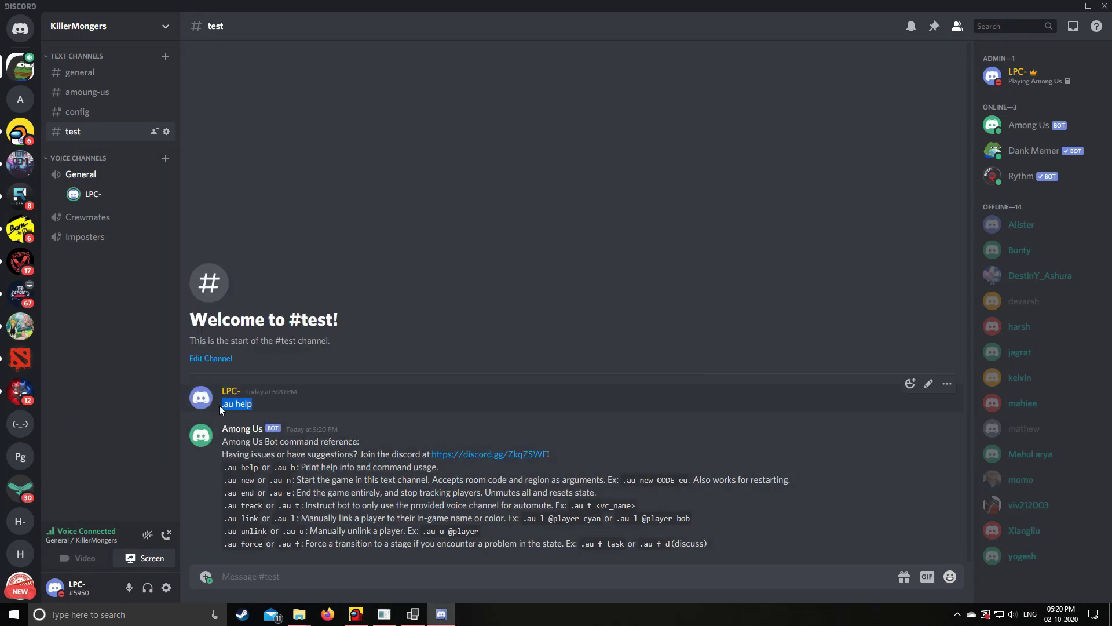
click(237, 404)
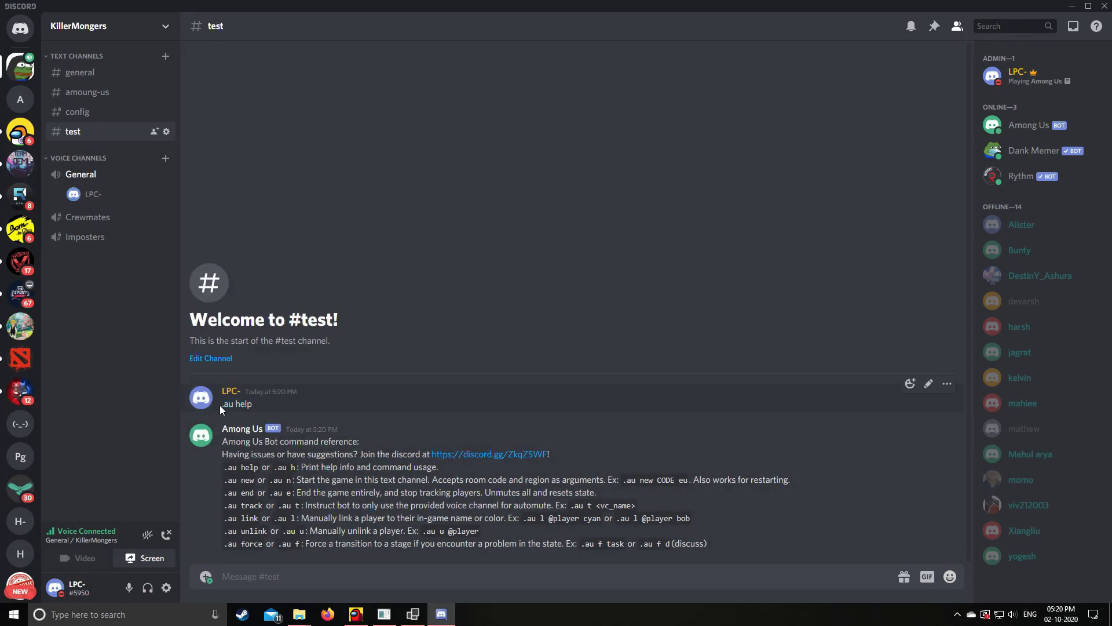
Close the bot console and Among Us Capture windows, then reread the command reference
click(412, 614)
click(384, 614)
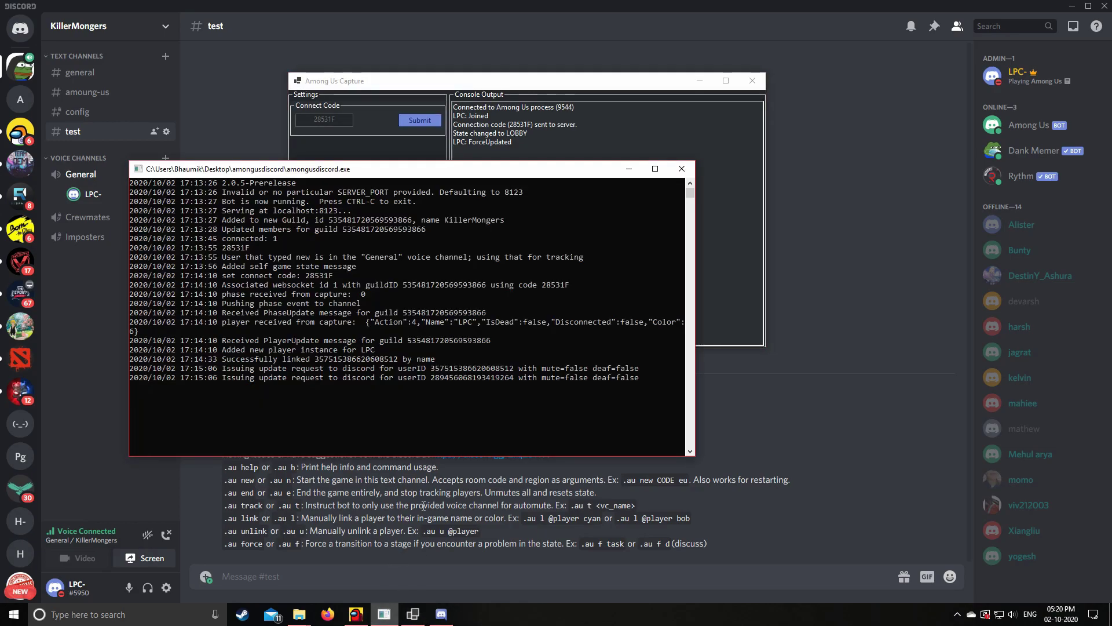
click(681, 169)
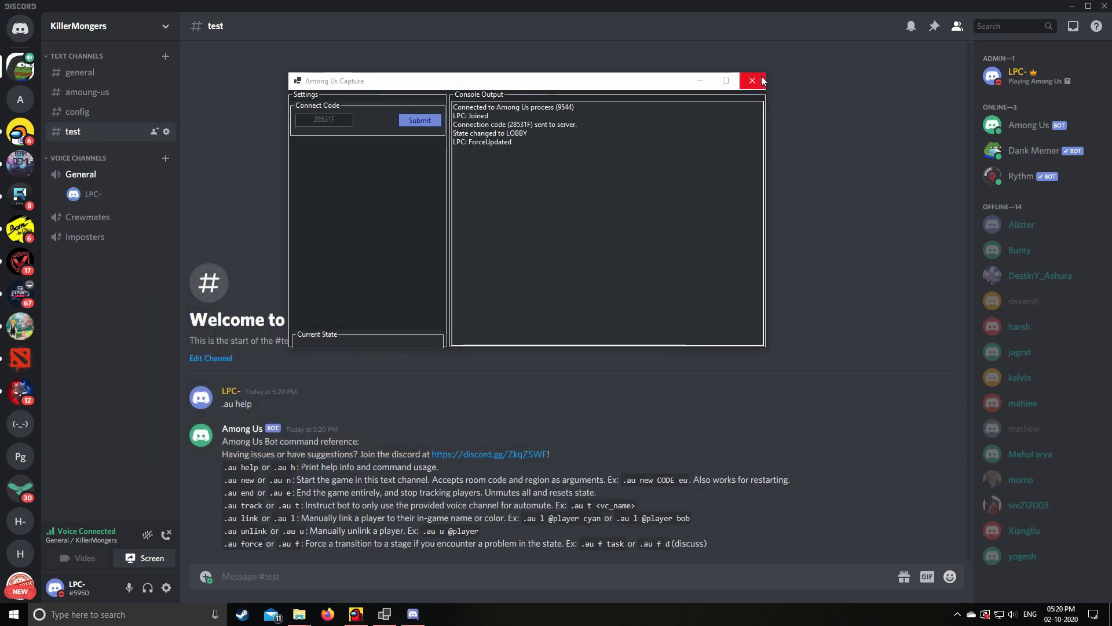
click(752, 81)
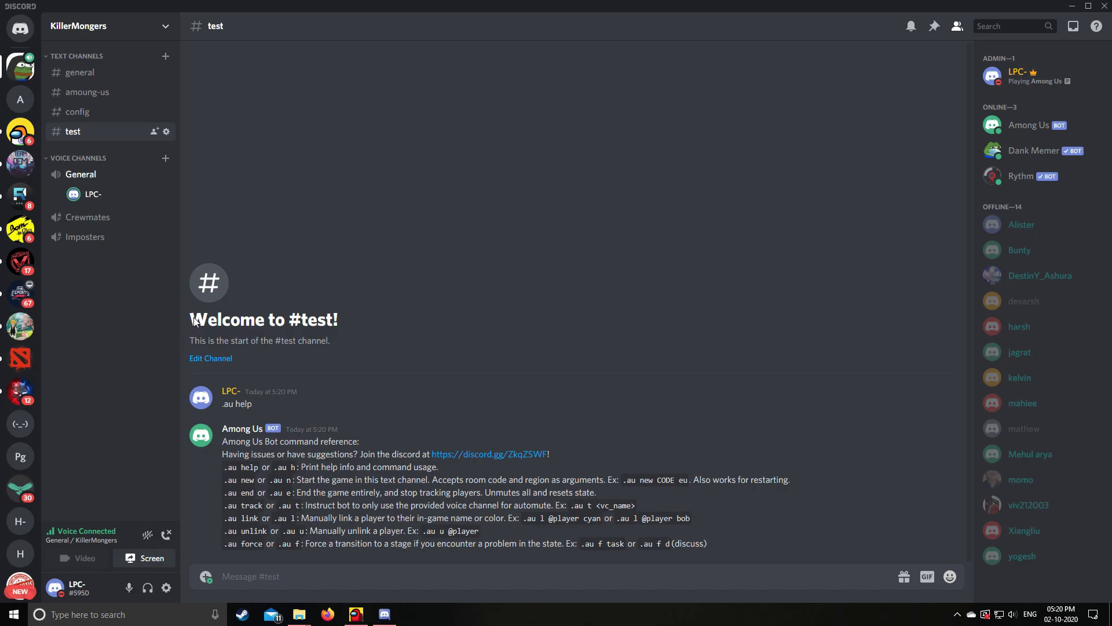
drag(224, 442, 361, 447)
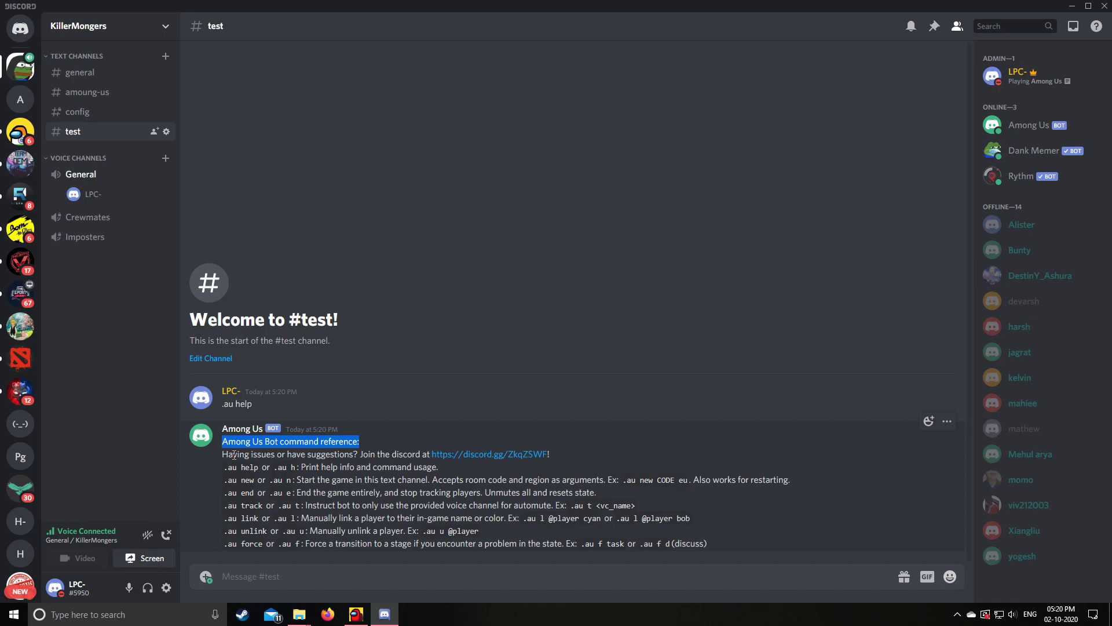
drag(223, 456, 366, 451)
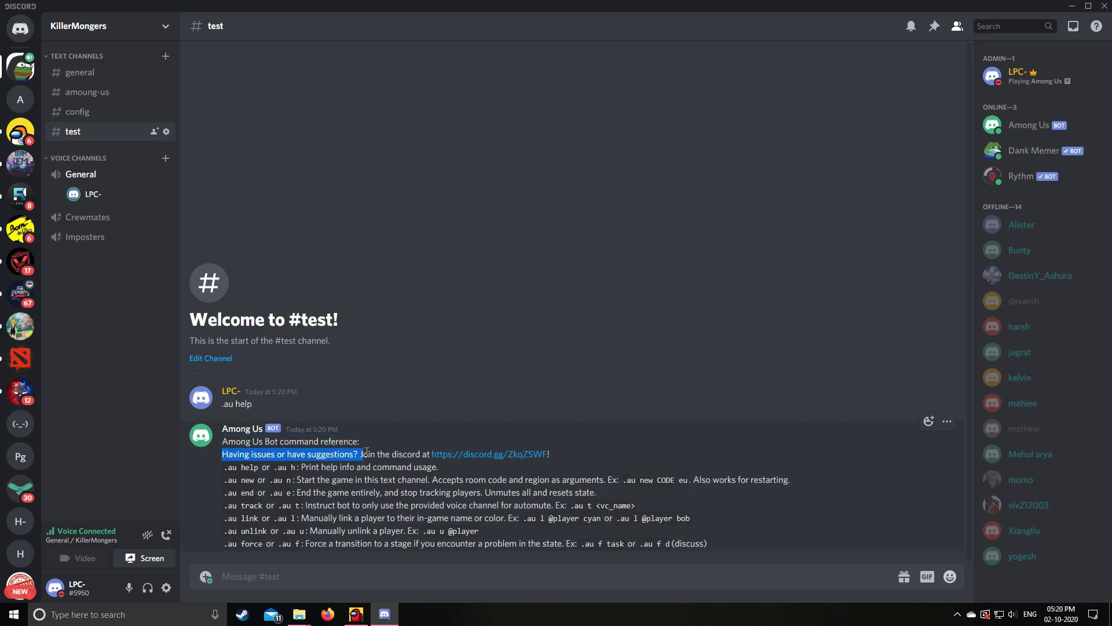